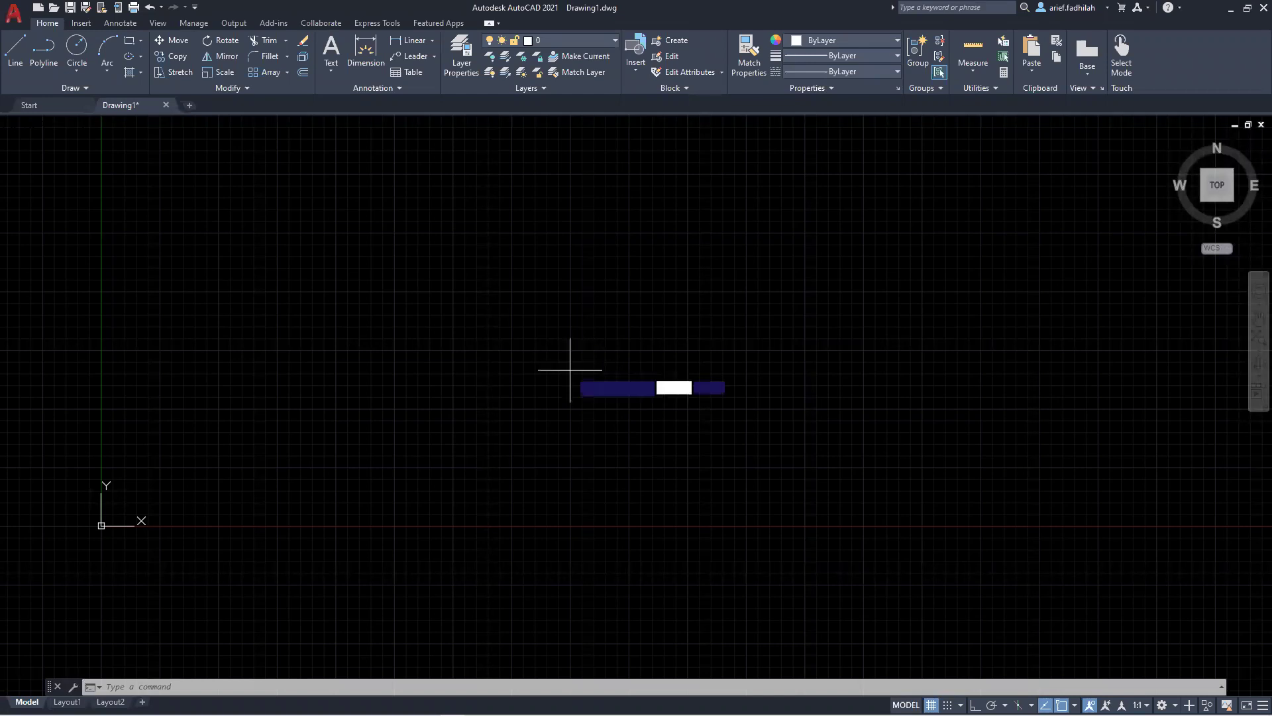
Step: Draw three connected line segments forming an open shape near the middle of the drawing area
key(Return)
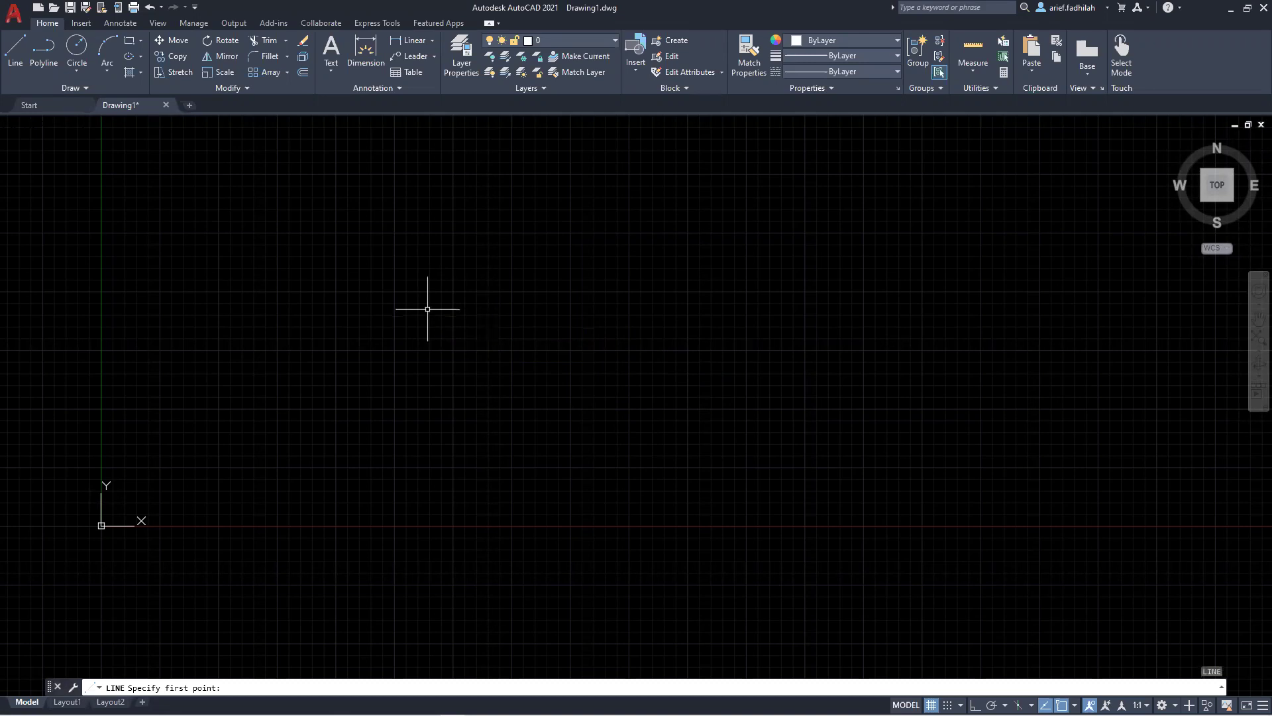
key(Escape)
text(LIne)
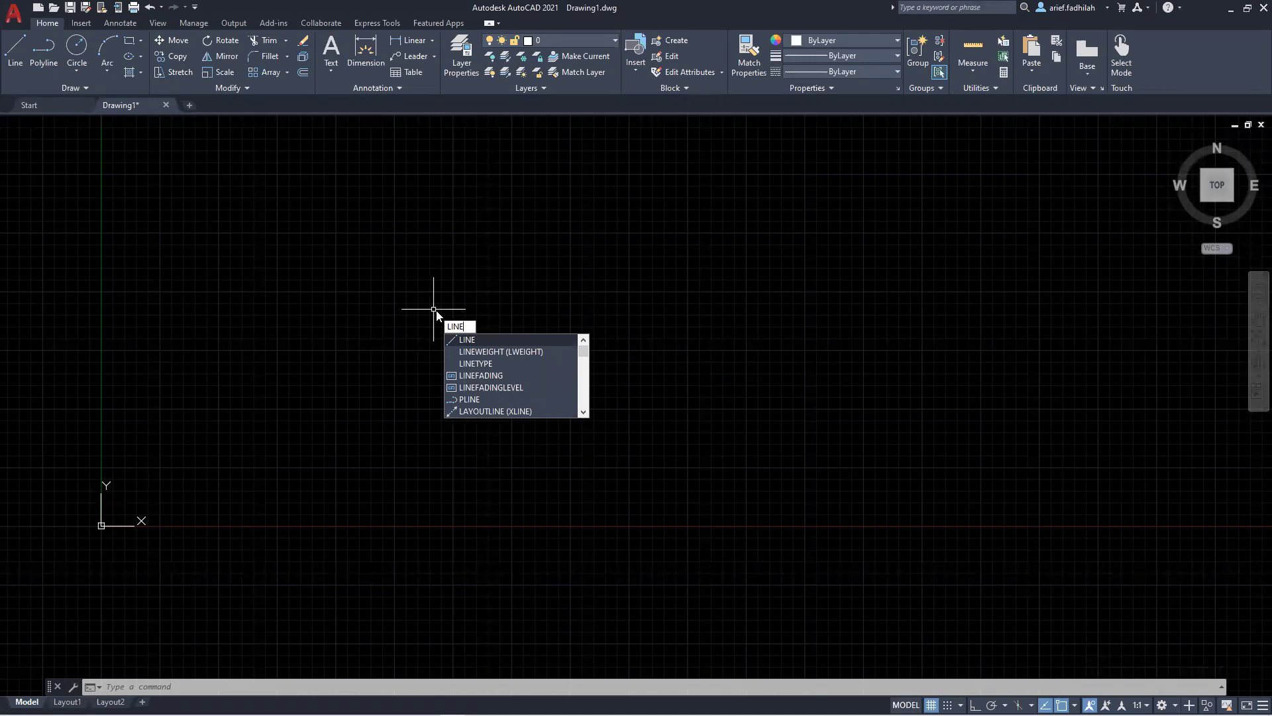
key(Return)
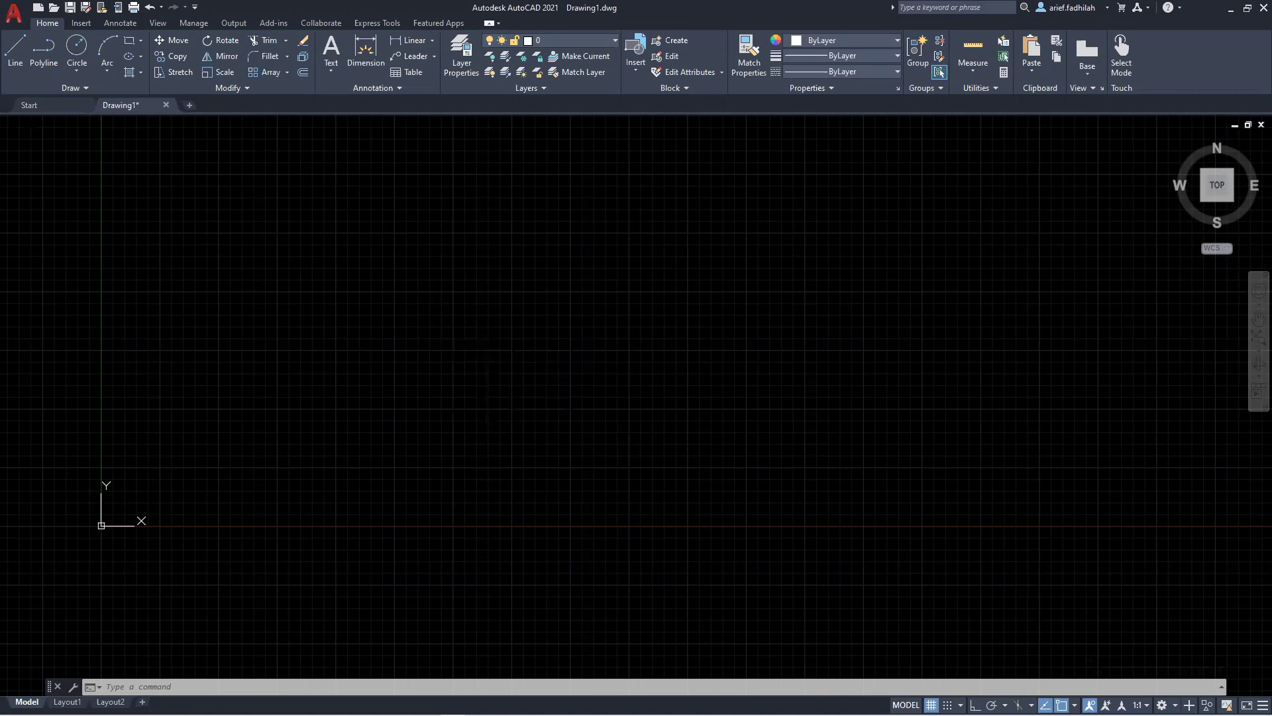
click(429, 274)
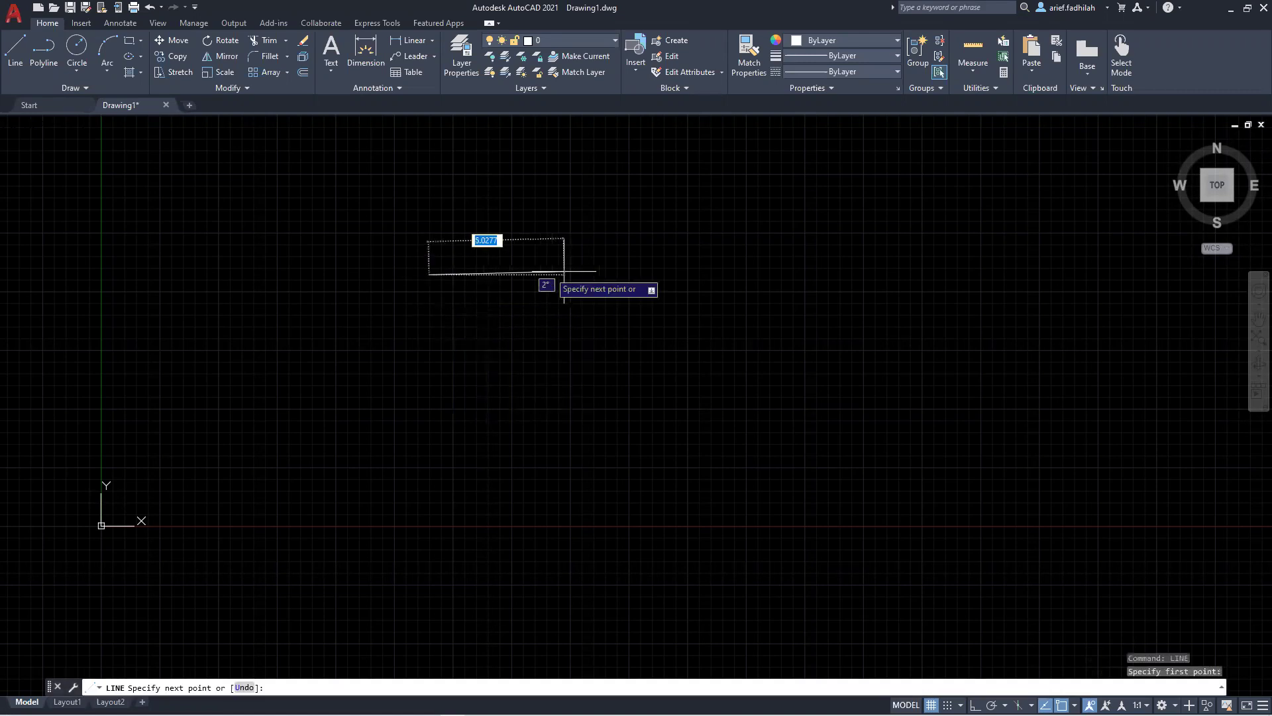
click(641, 374)
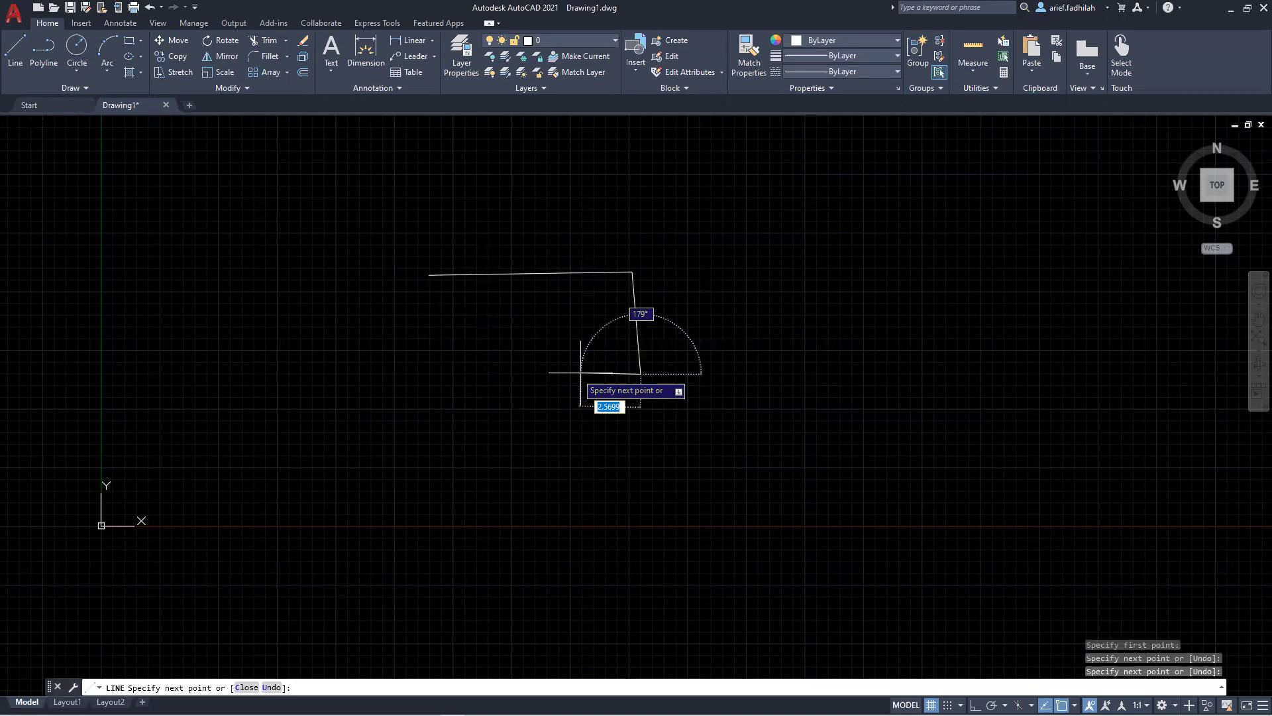
click(484, 375)
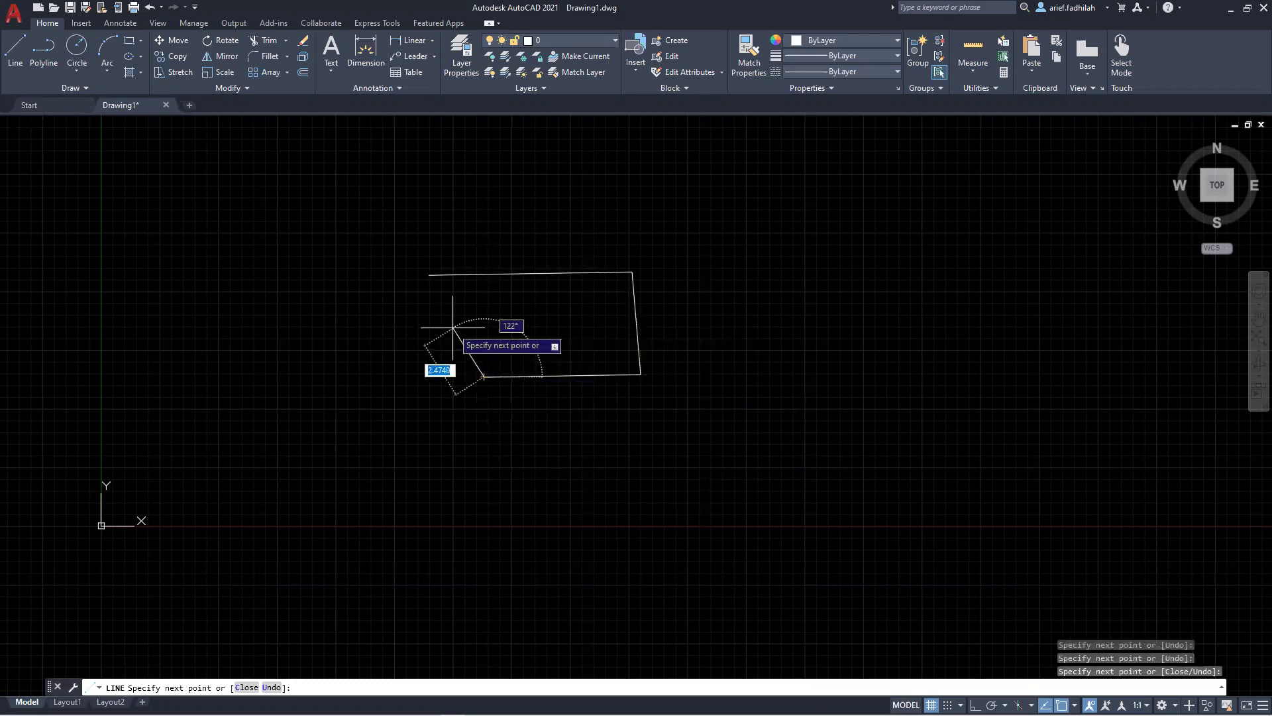
key(Return)
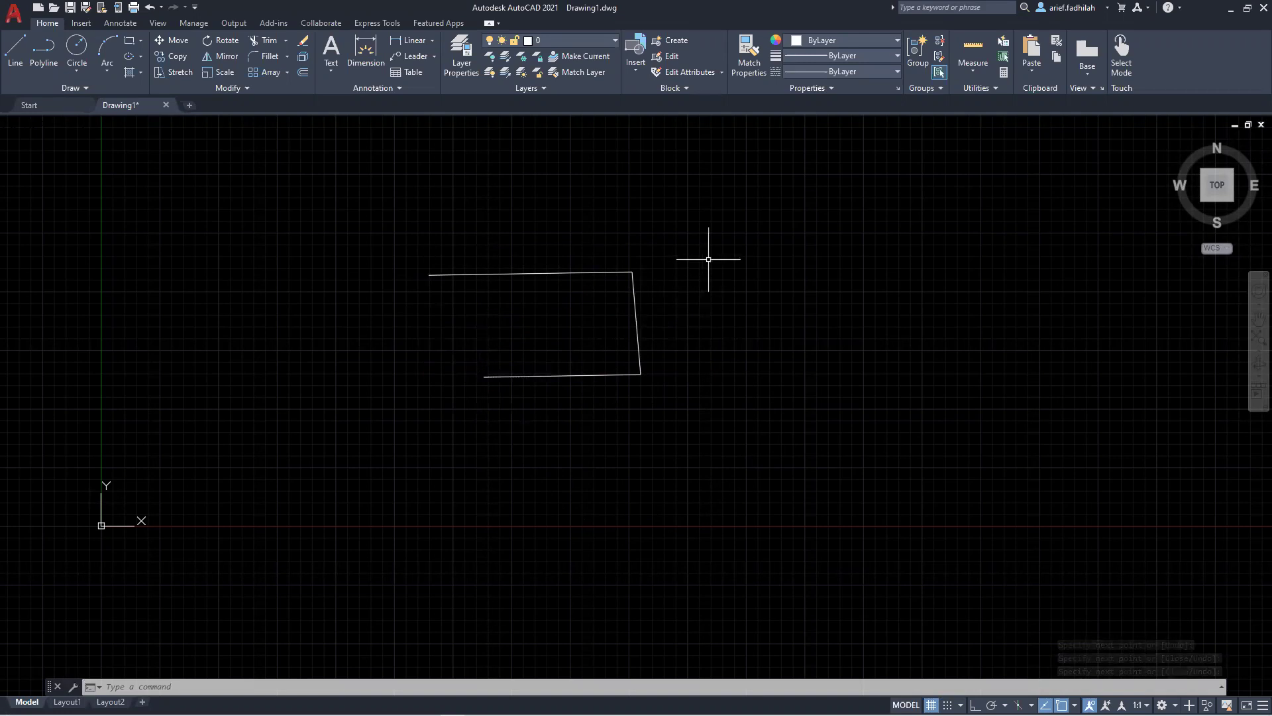
Step: Draw two more connected line segments, one roughly horizontal and one roughly vertical, above and to the right of the first shape
text(l)
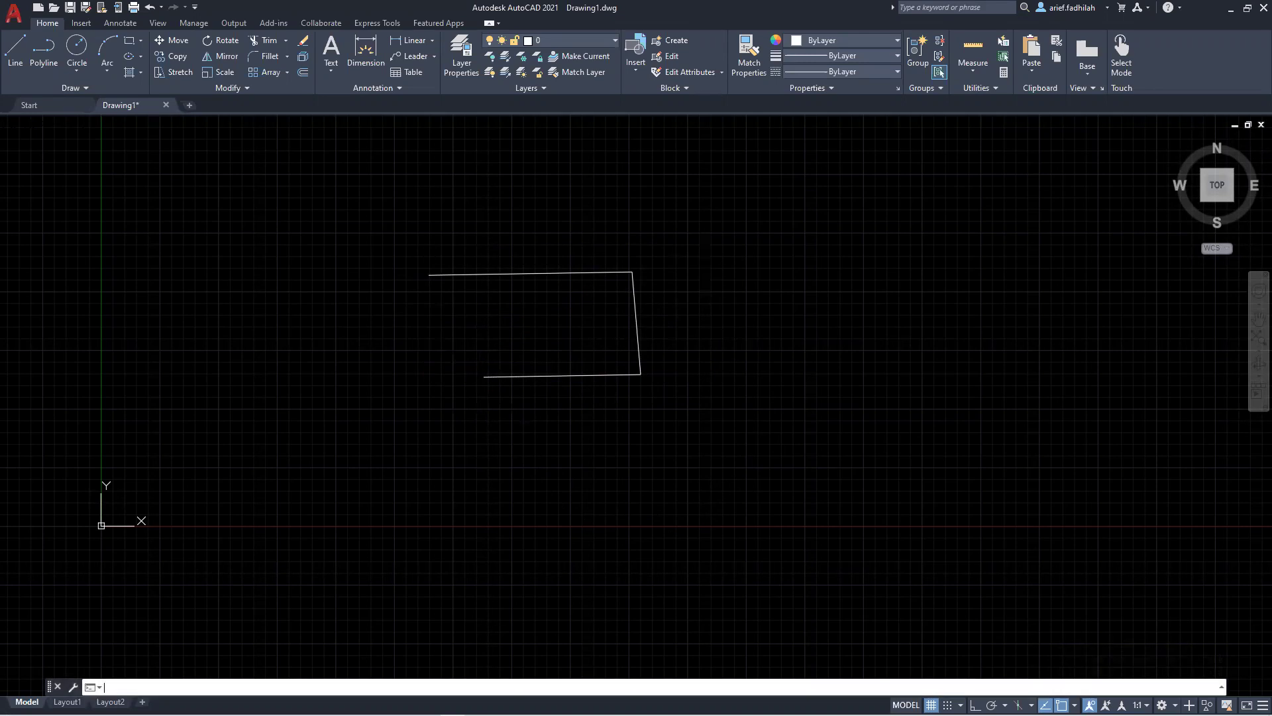
key(Return)
click(691, 232)
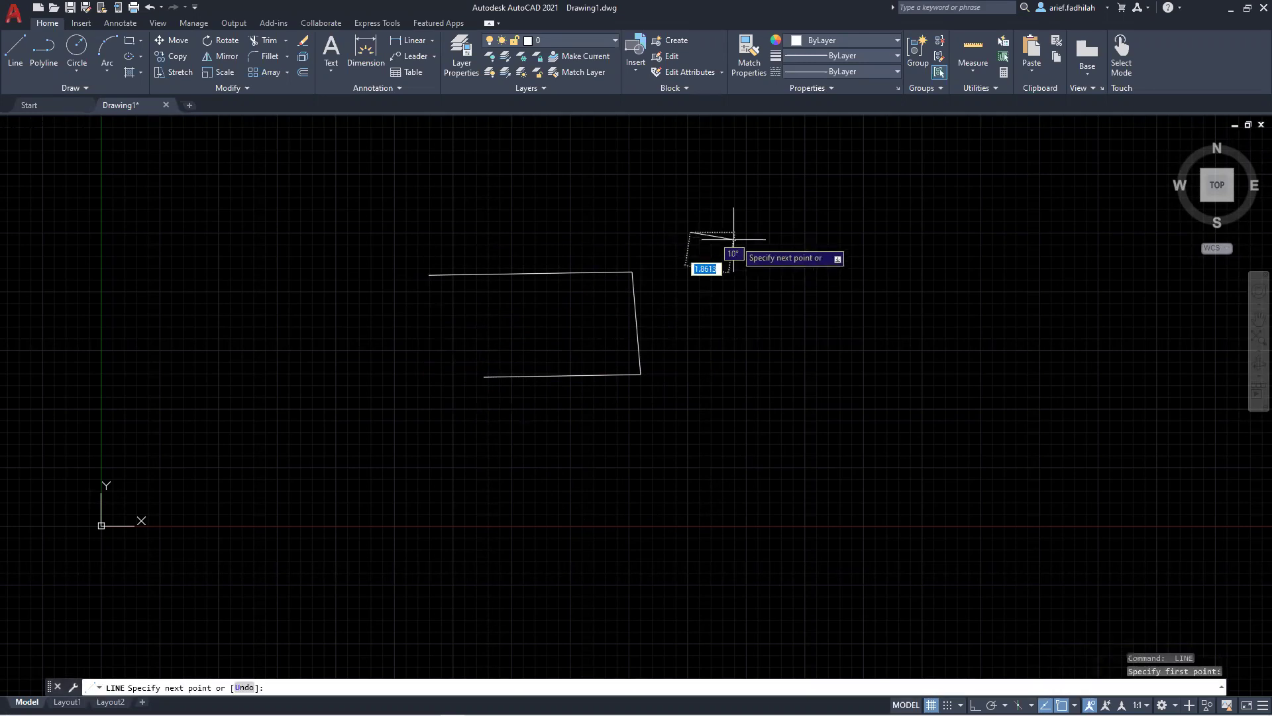
click(836, 235)
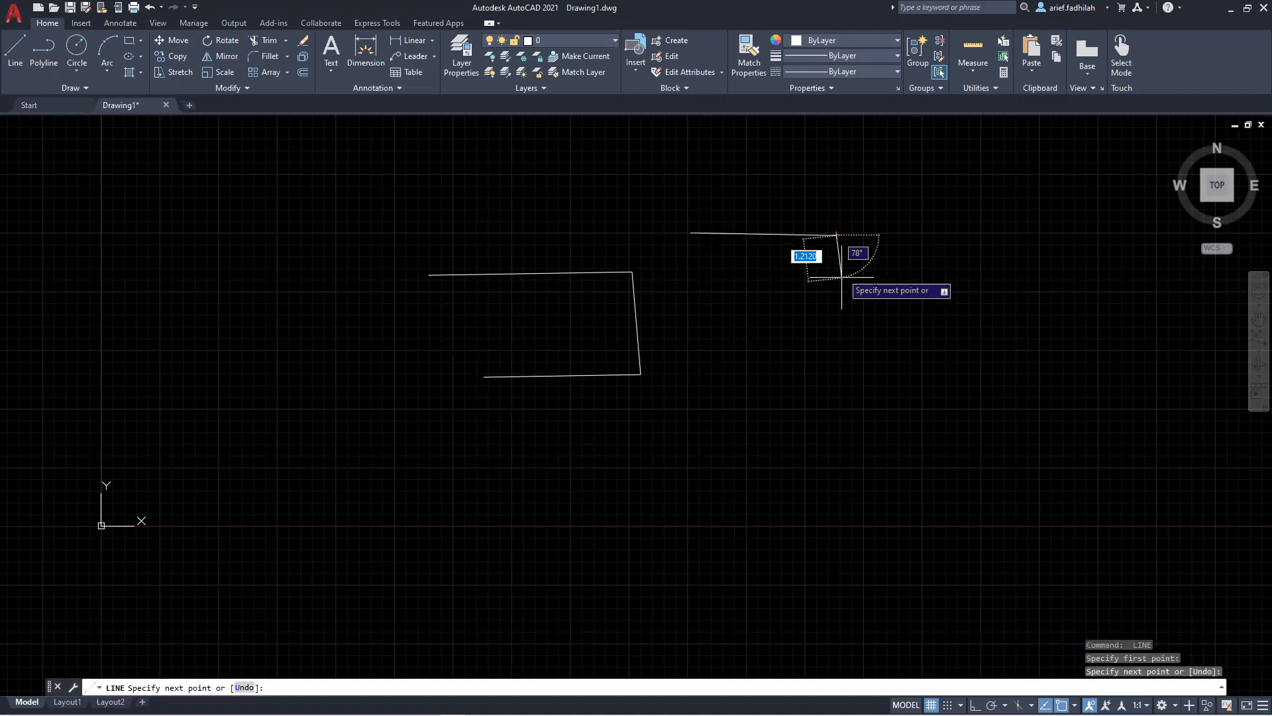
click(840, 329)
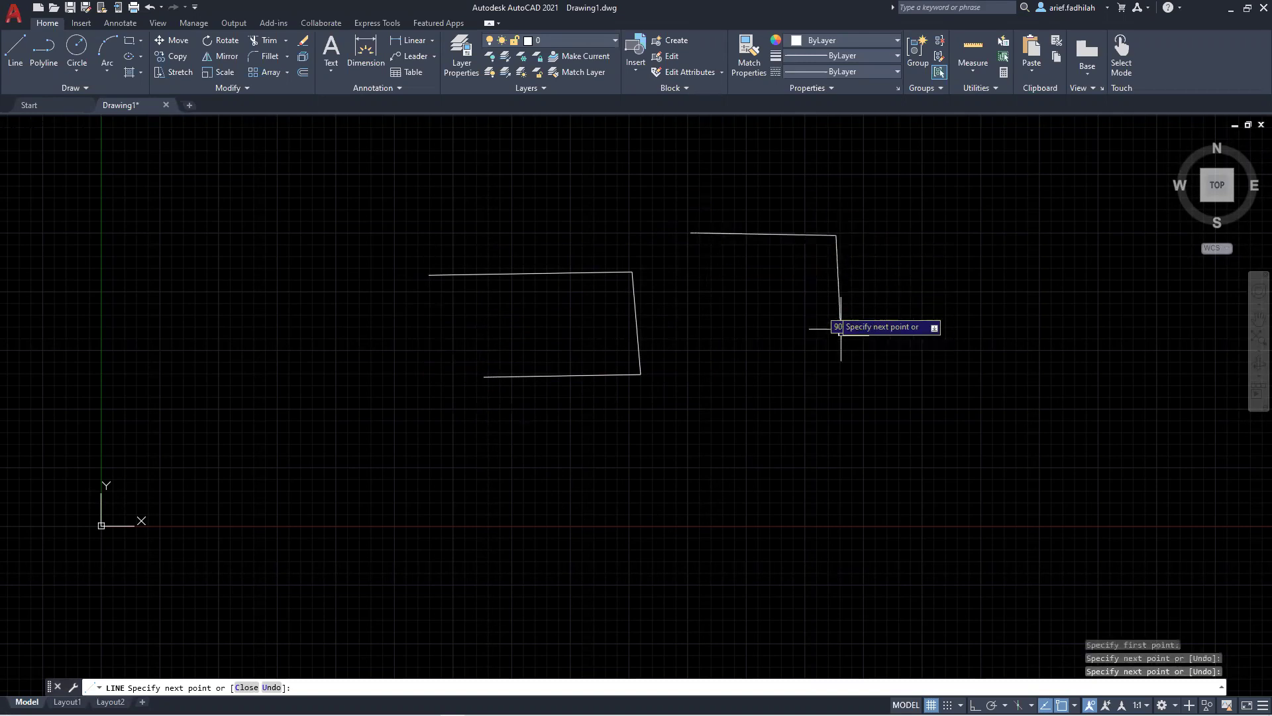
key(Escape)
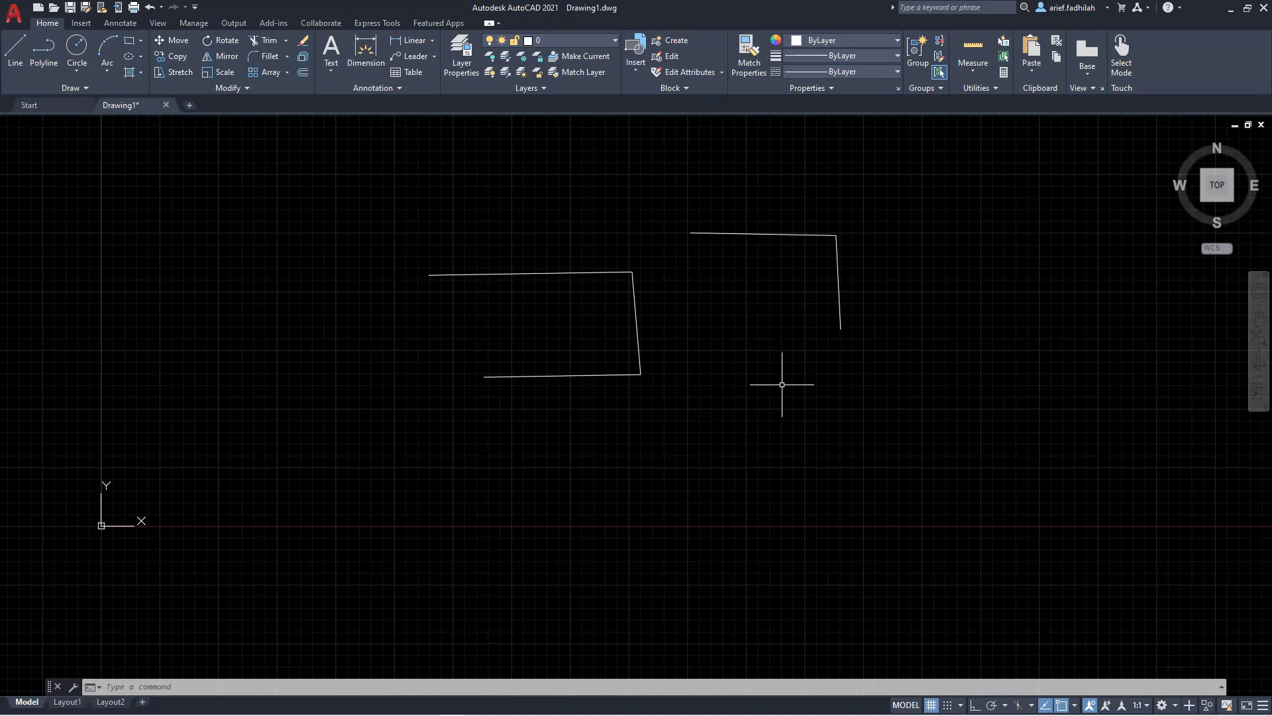
text(LINE)
key(BackSpace)
key(BackSpace)
key(BackSpace)
key(BackSpace)
text(ERASE)
key(Up)
key(Up)
key(Up)
key(Escape)
Step: Select every object in the drawing and erase them all
key(ctrl+a)
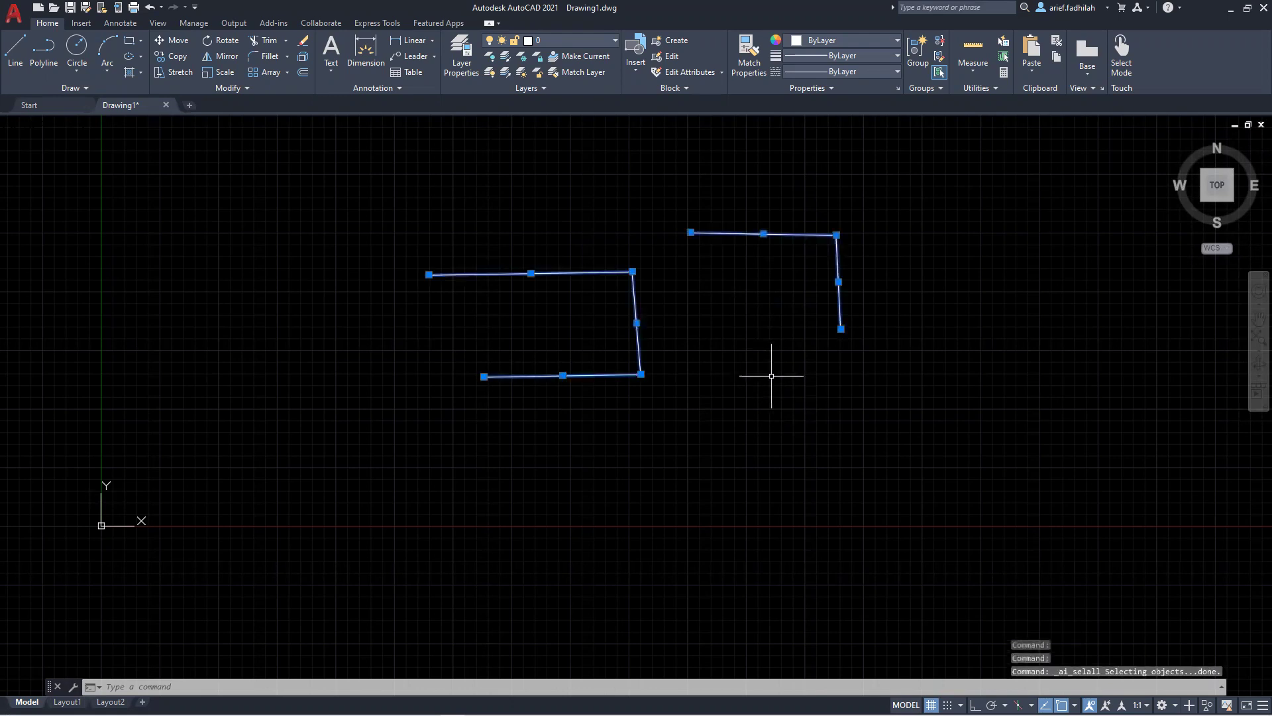
key(Delete)
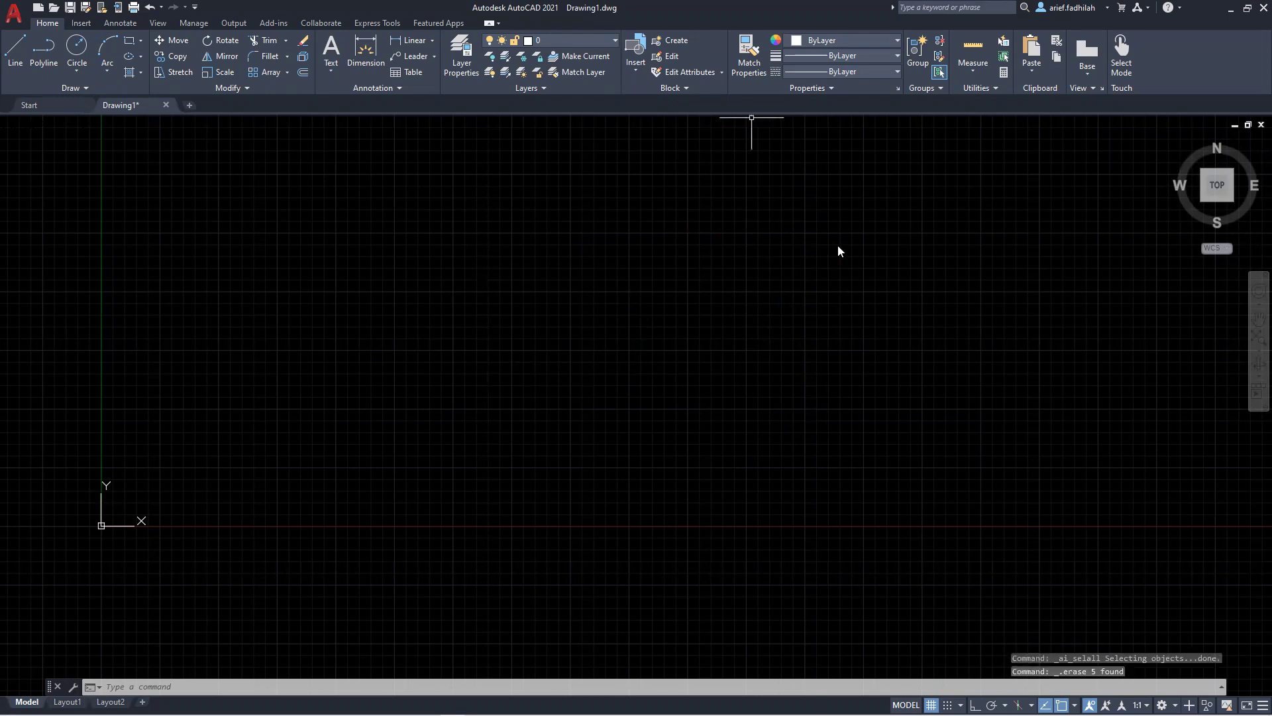
key(alt+Tab)
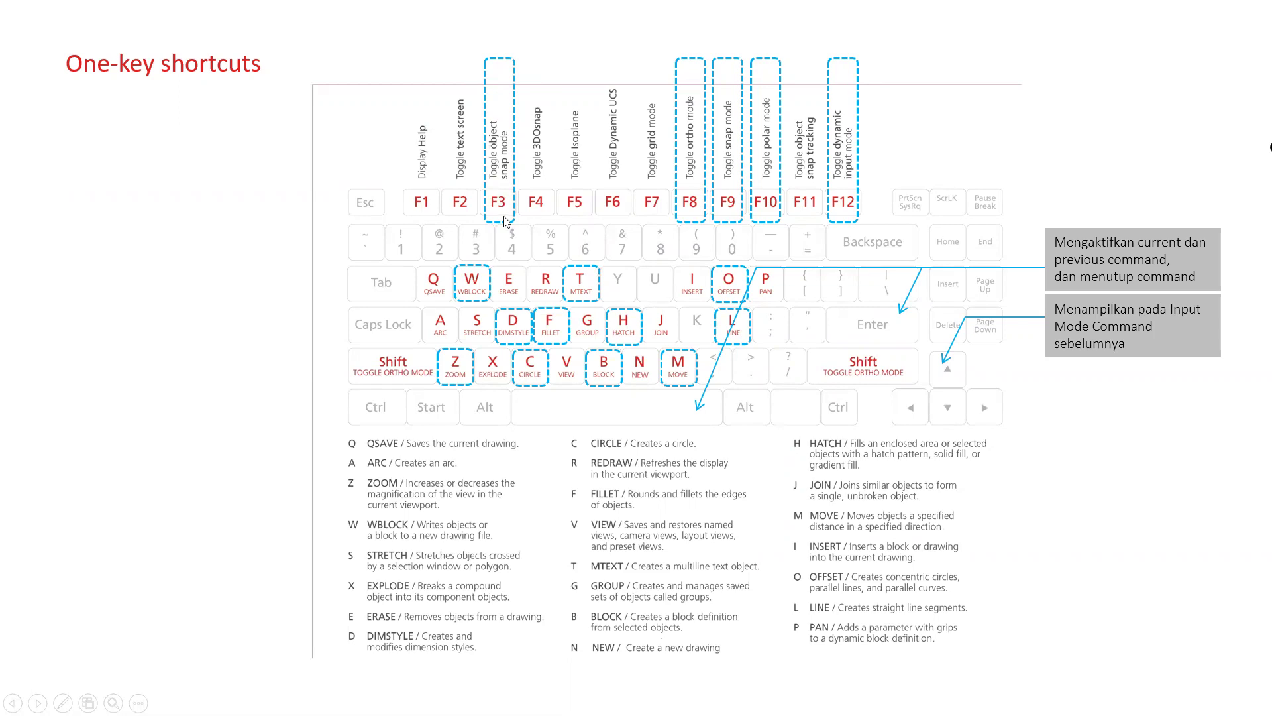
key(alt+Tab)
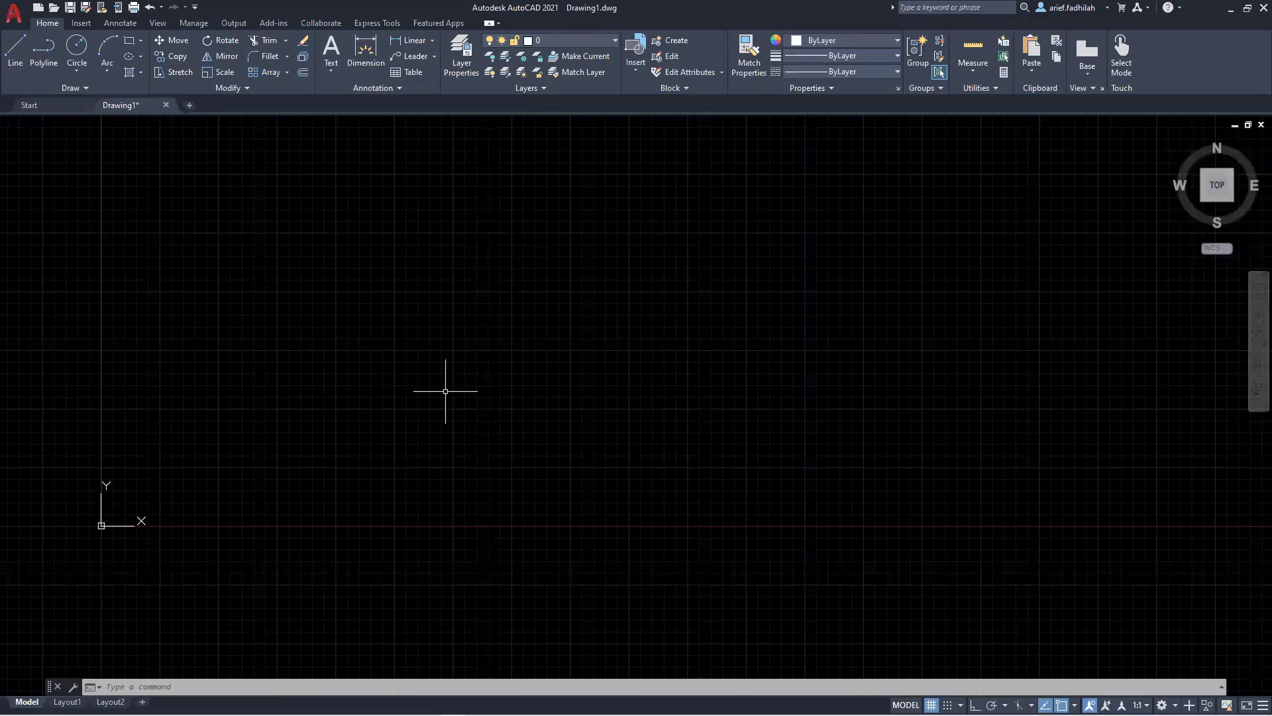
middle_drag(448, 392, 460, 403)
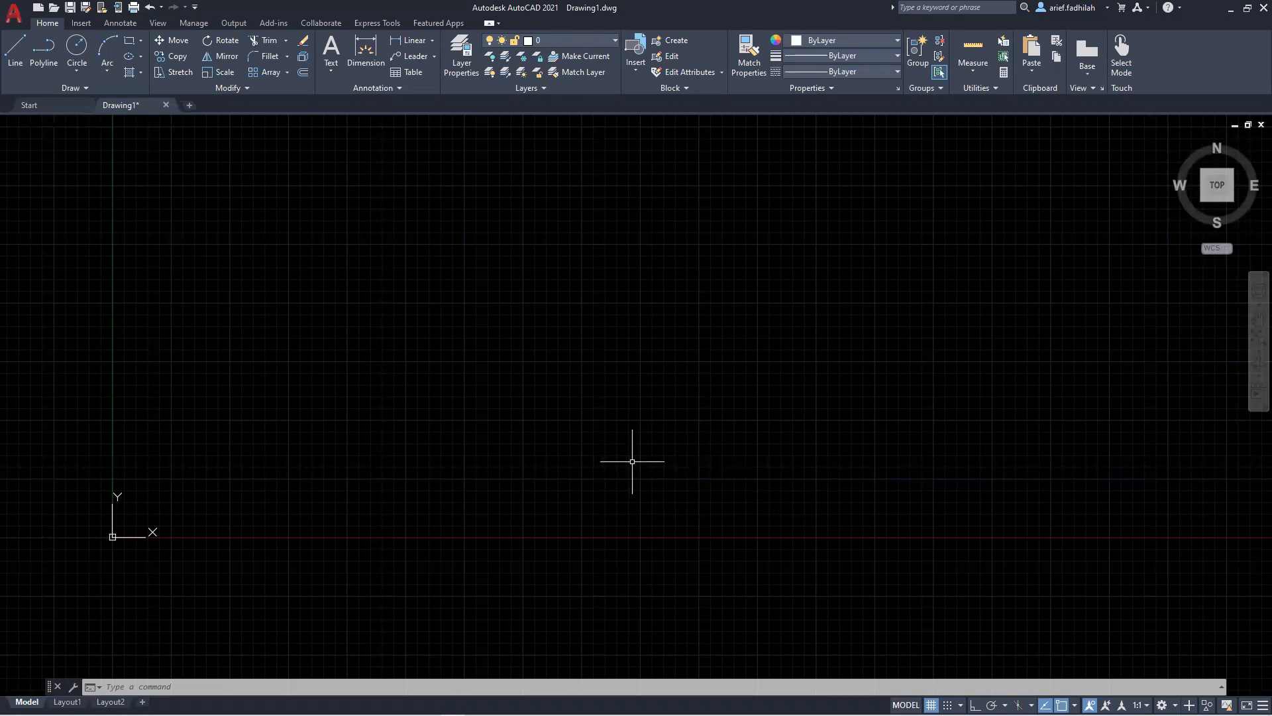
middle_drag(418, 360, 438, 369)
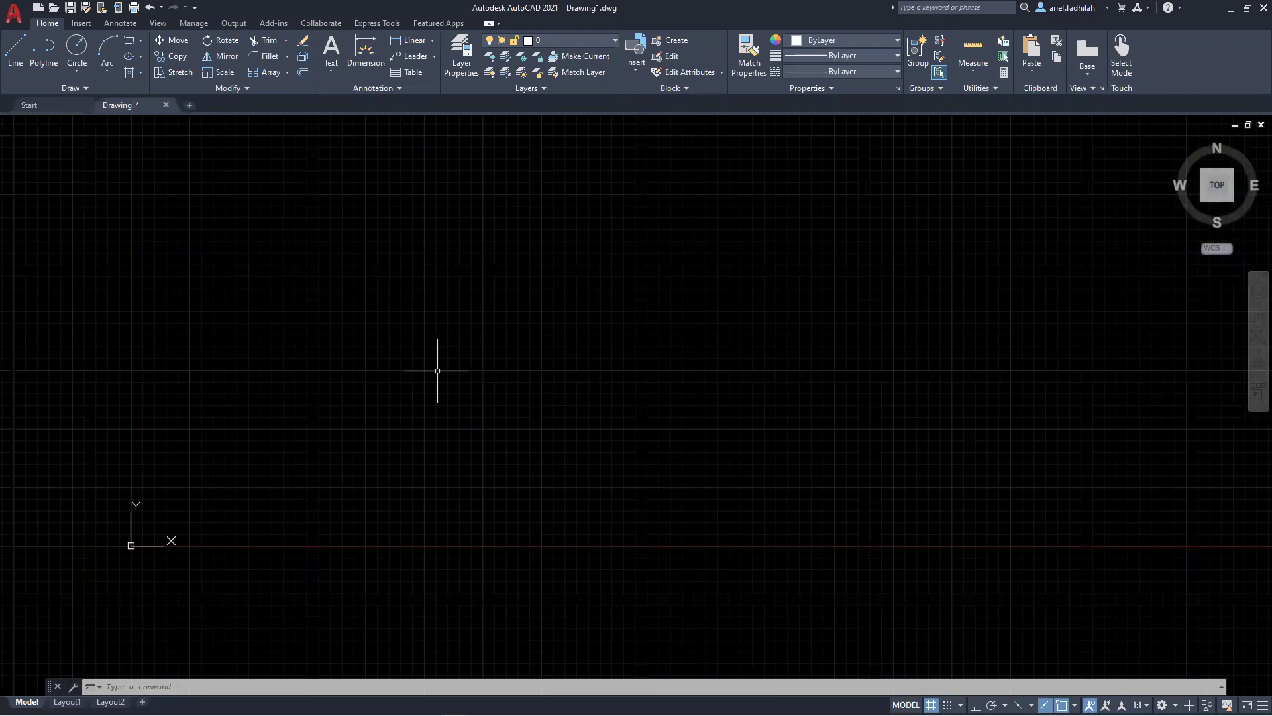
Step: Toggle object snap mode off and back on several times
key(F3)
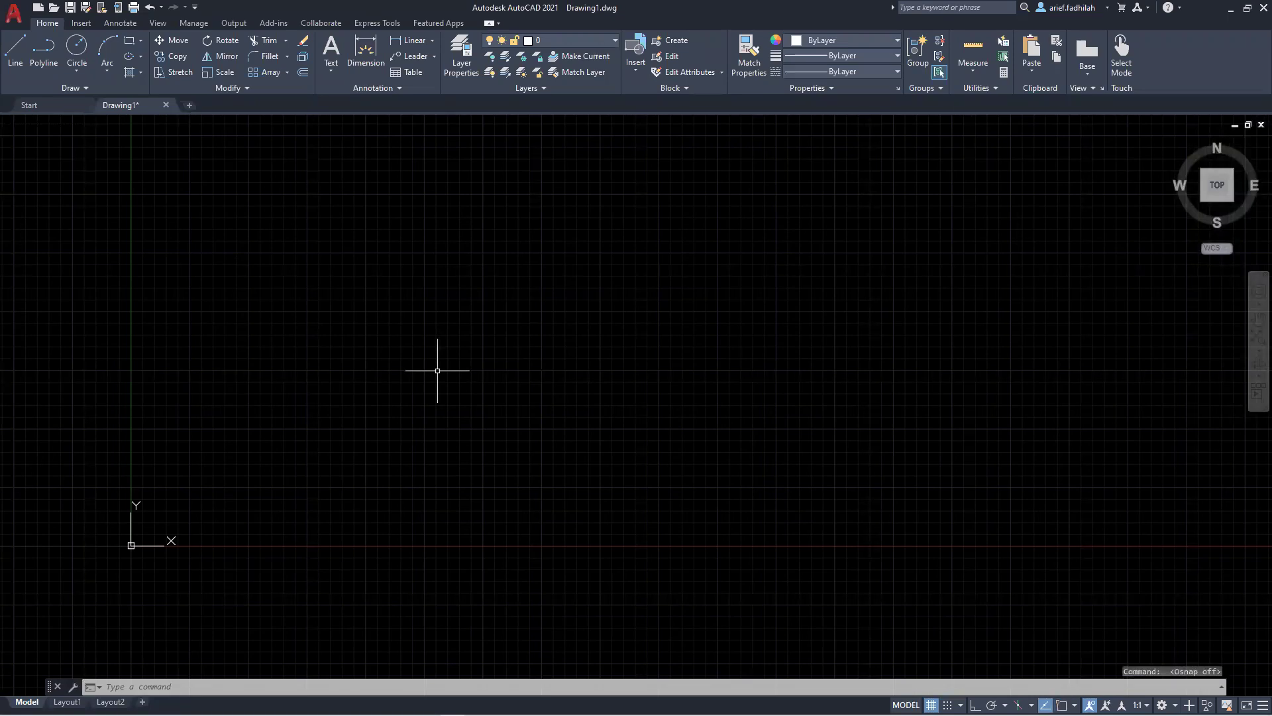
key(F3)
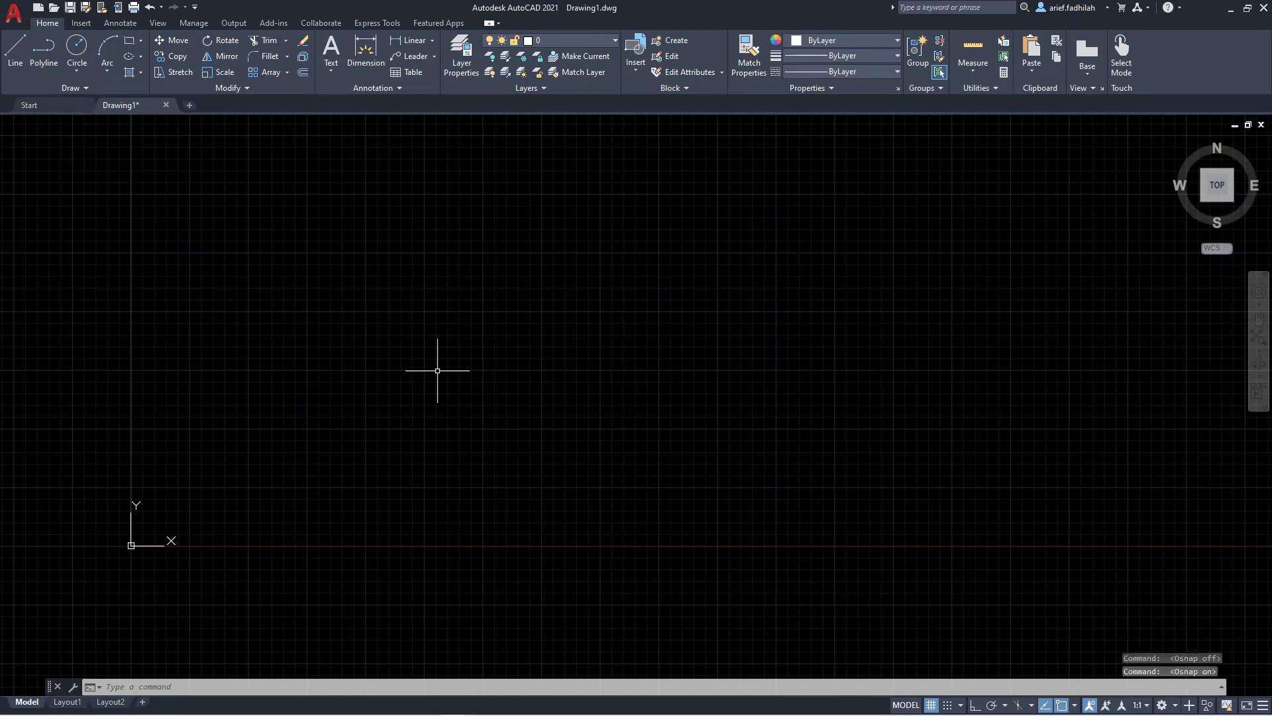
key(F3)
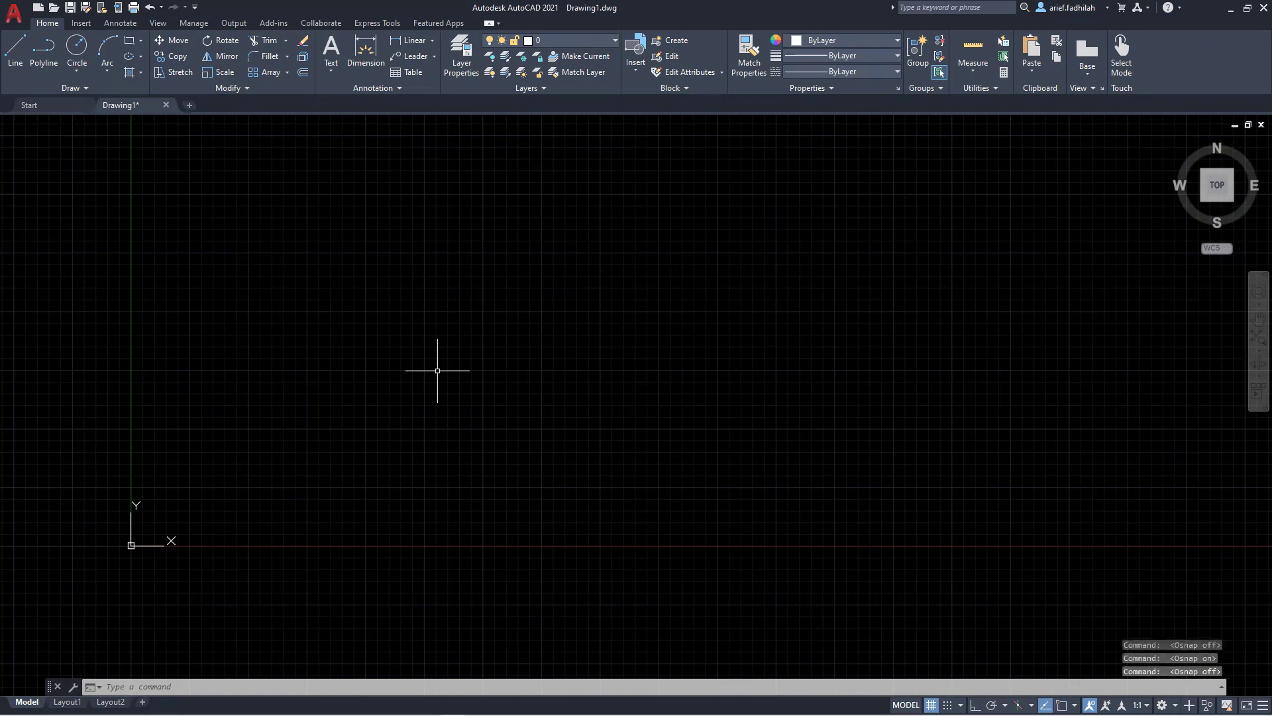
key(F3)
key(F3)
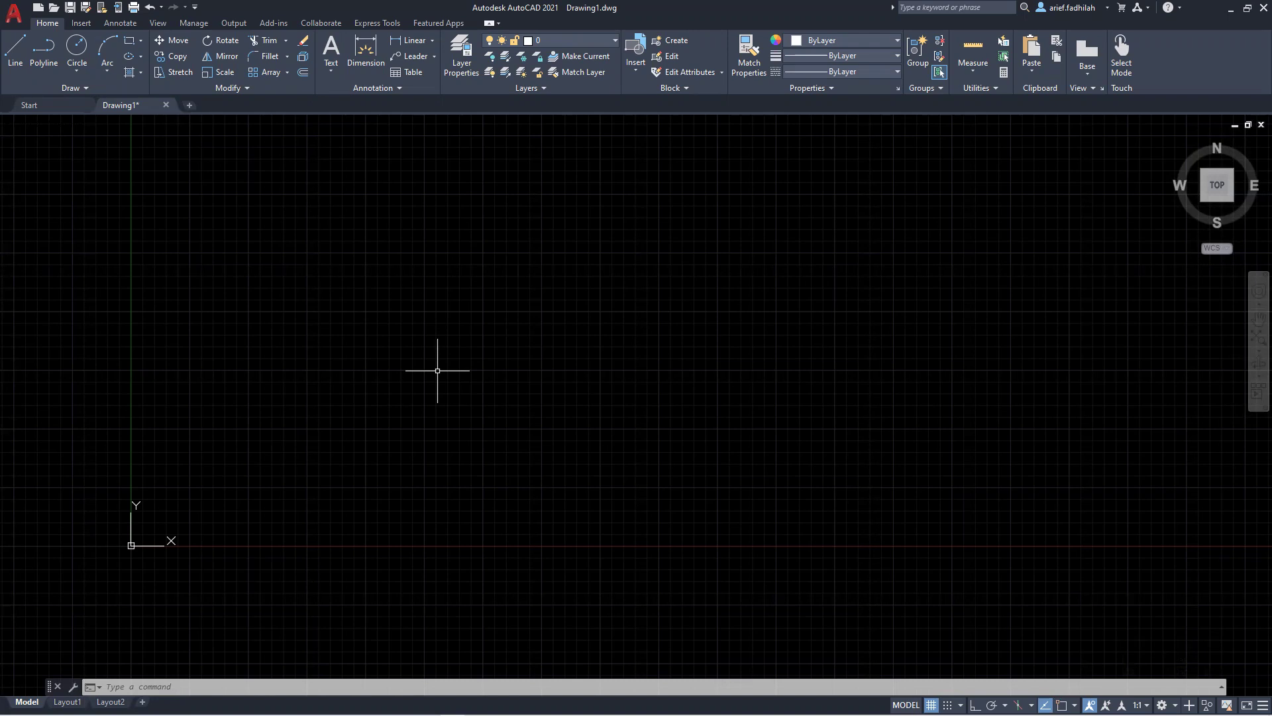
key(F3)
Step: Draw a nearly square rectangle near the middle of the drawing area
text(rec)
key(Return)
click(483, 293)
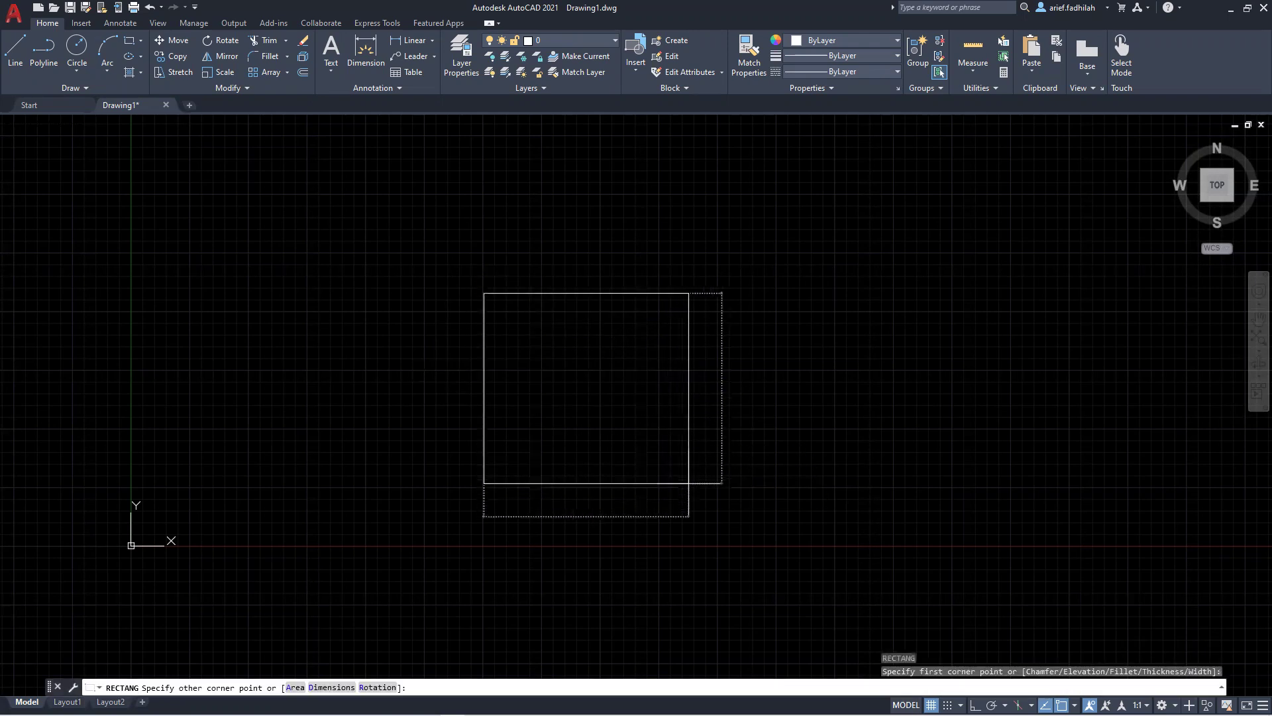
click(688, 483)
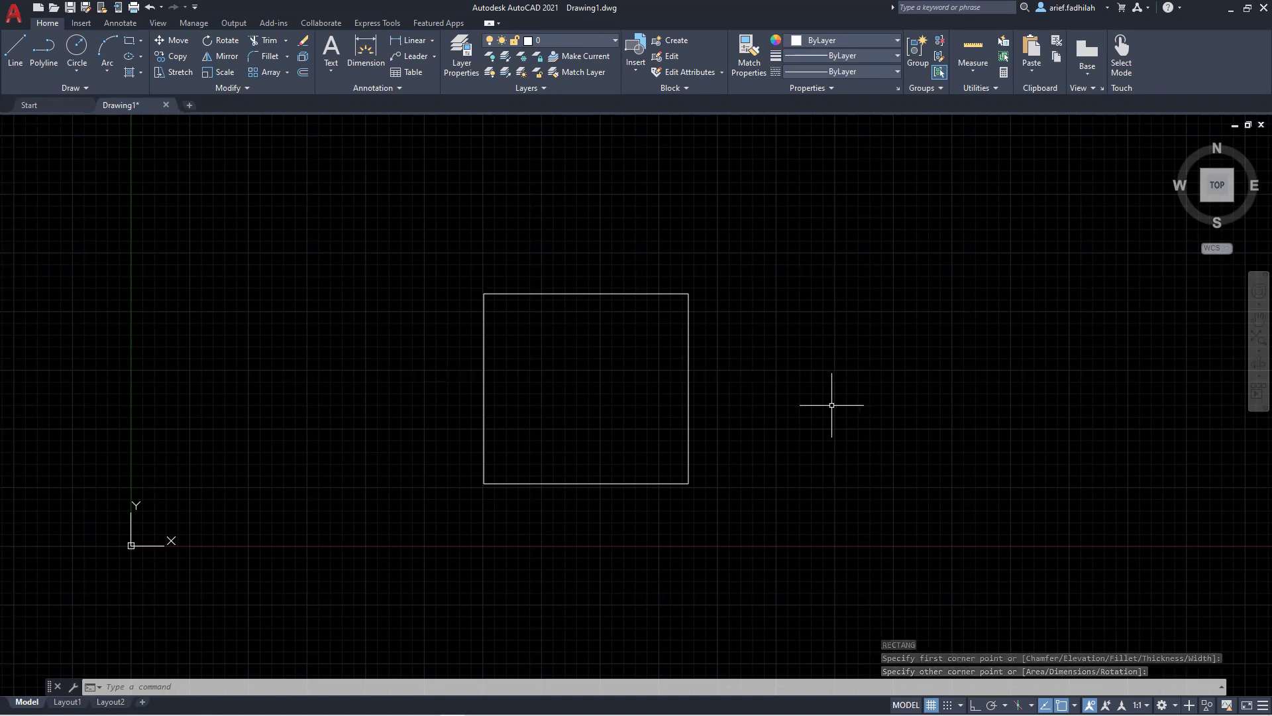
Step: Turn off both object snap and object snap tracking
key(F3)
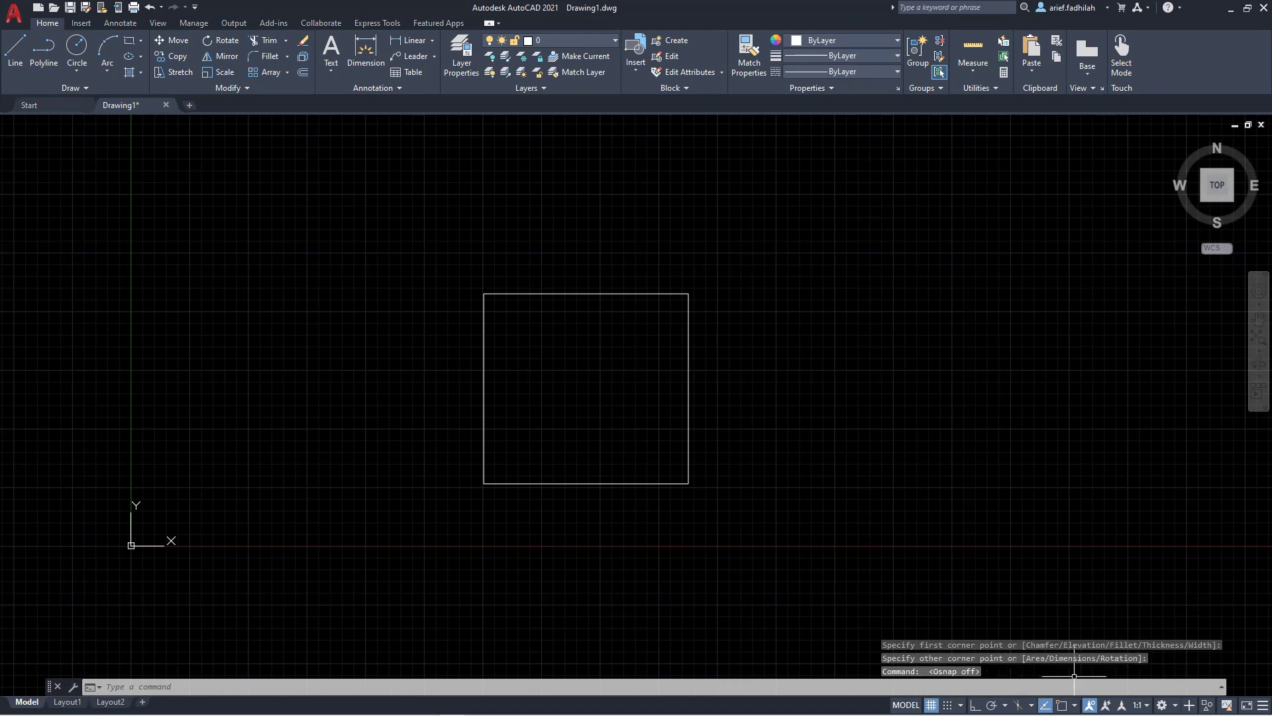
click(1045, 706)
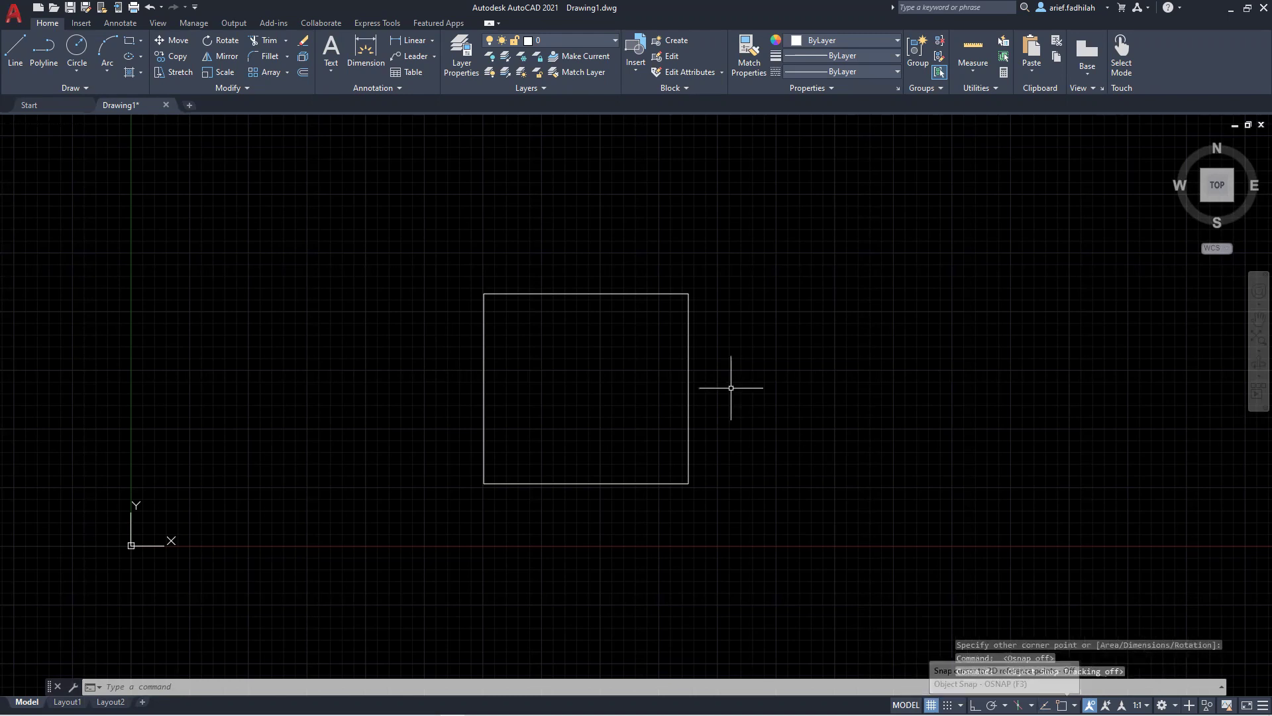
Step: Turn object snap back on during a Line command, pick a start point inside the rectangle, and cancel the line
text(l)
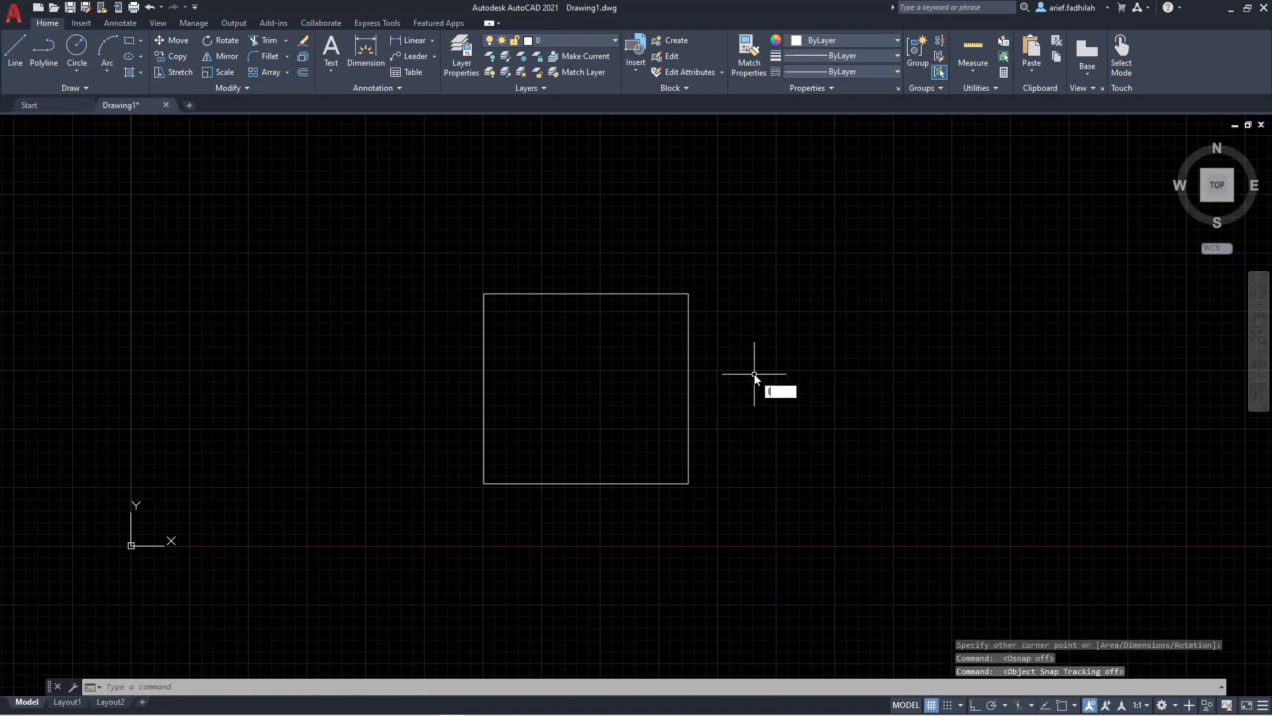
key(Return)
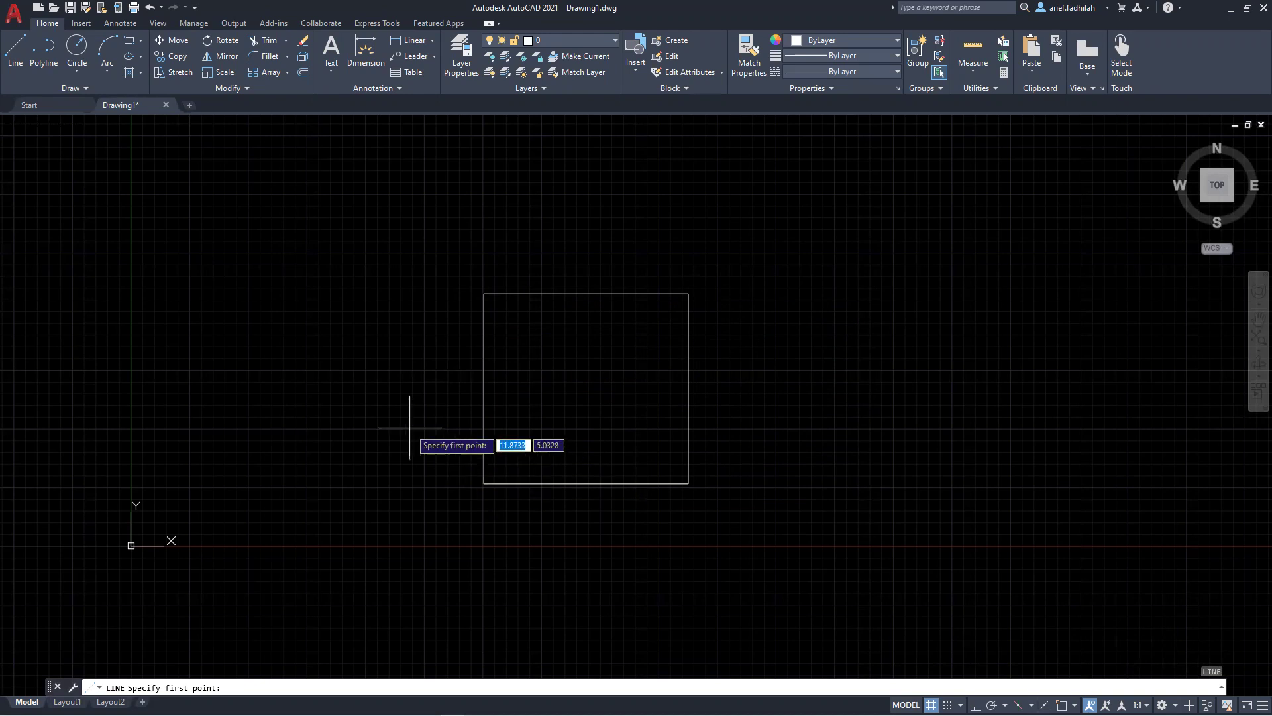
click(1061, 704)
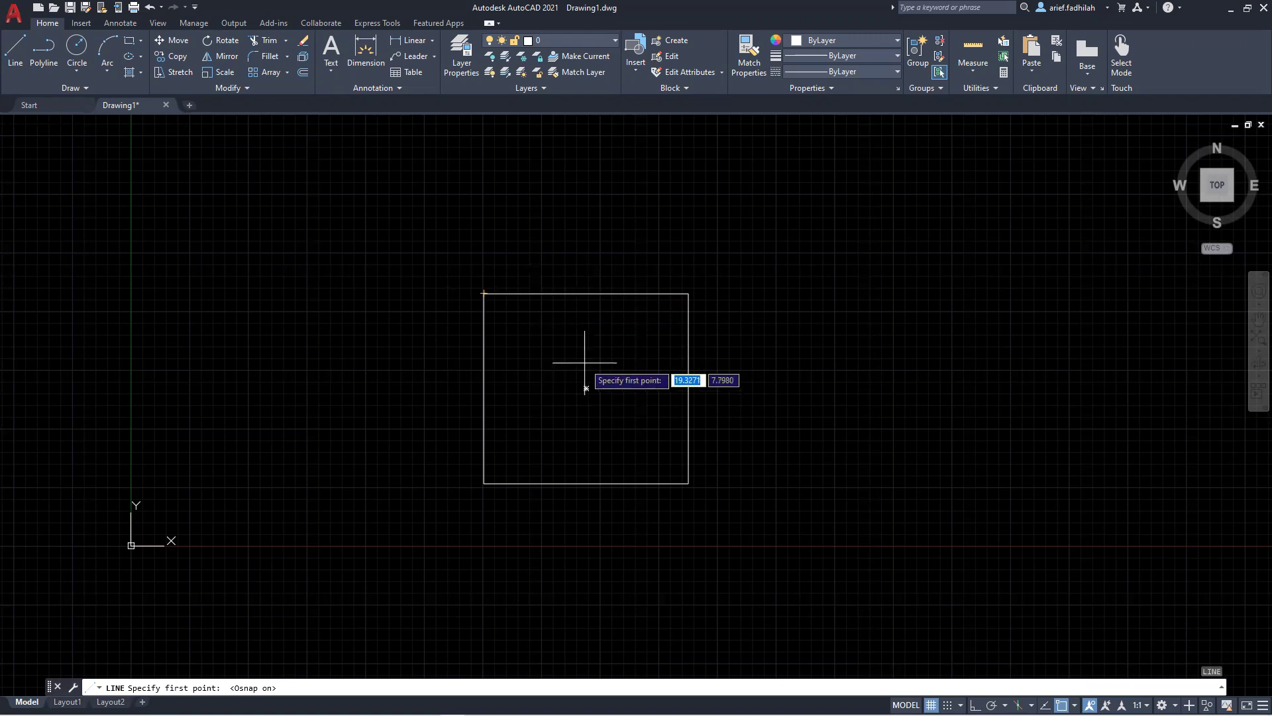
click(584, 363)
key(Escape)
Step: Select the rectangle with a window around it and erase it
click(433, 237)
click(756, 521)
key(Delete)
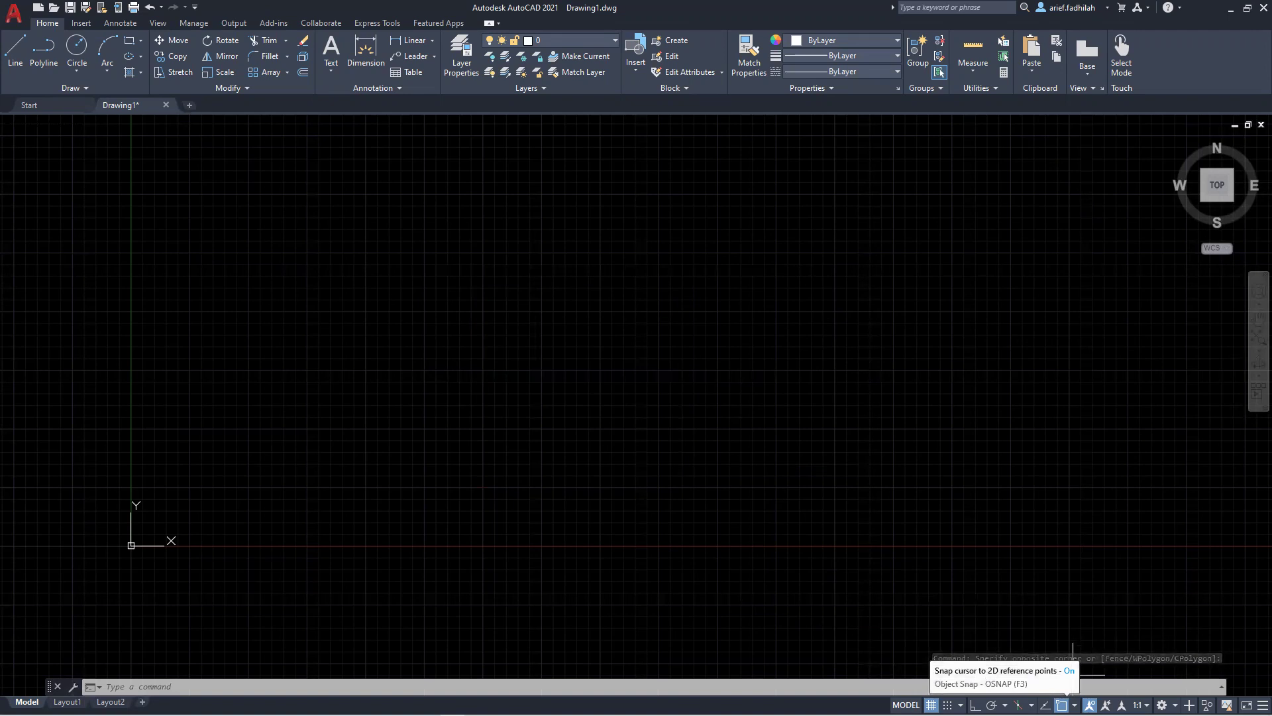
Step: Open the object snap settings, review the enabled snap modes, and accept them
click(1074, 705)
click(1074, 687)
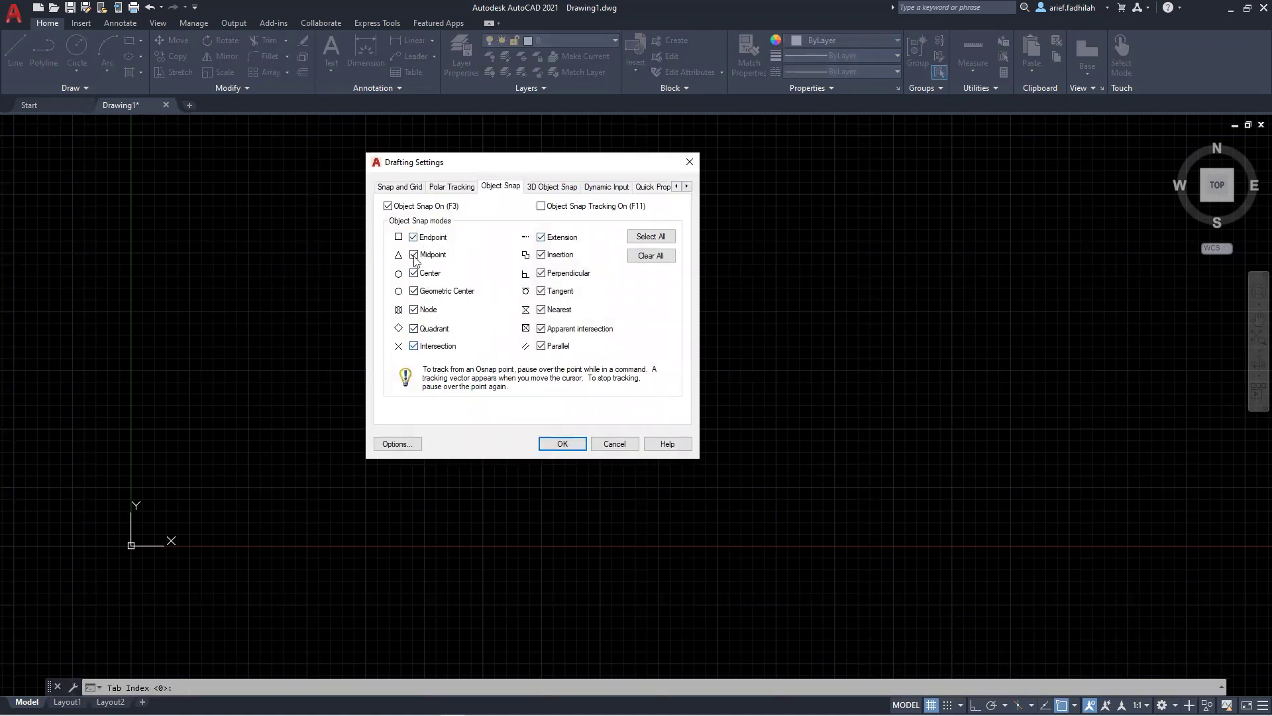
click(563, 444)
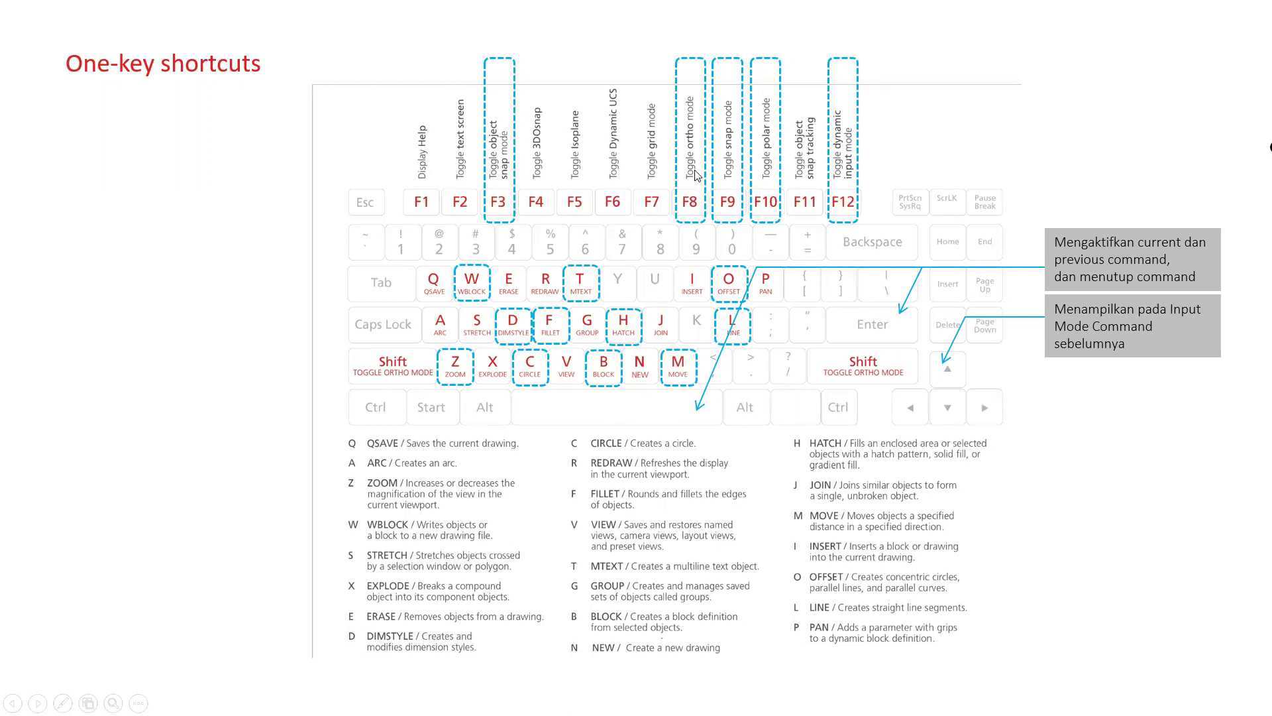
Step: Return to AutoCAD and toggle ortho mode on, off, and on again
key(alt+Tab)
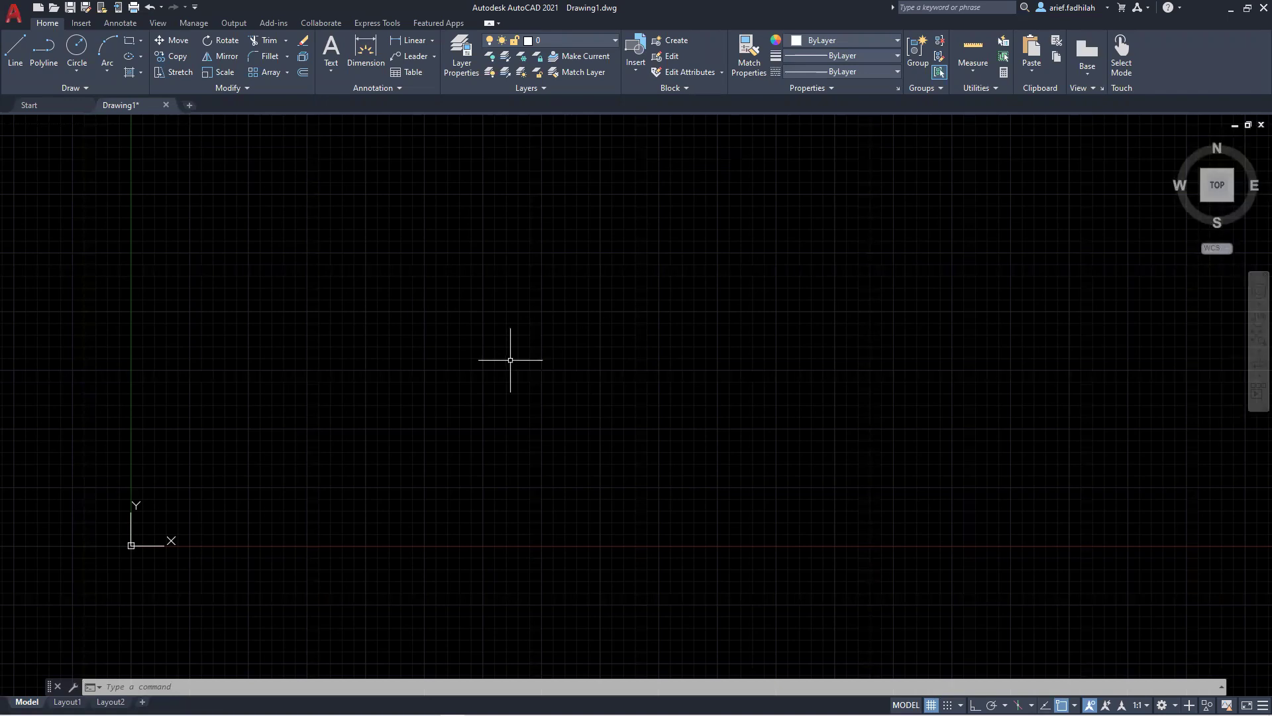
key(F8)
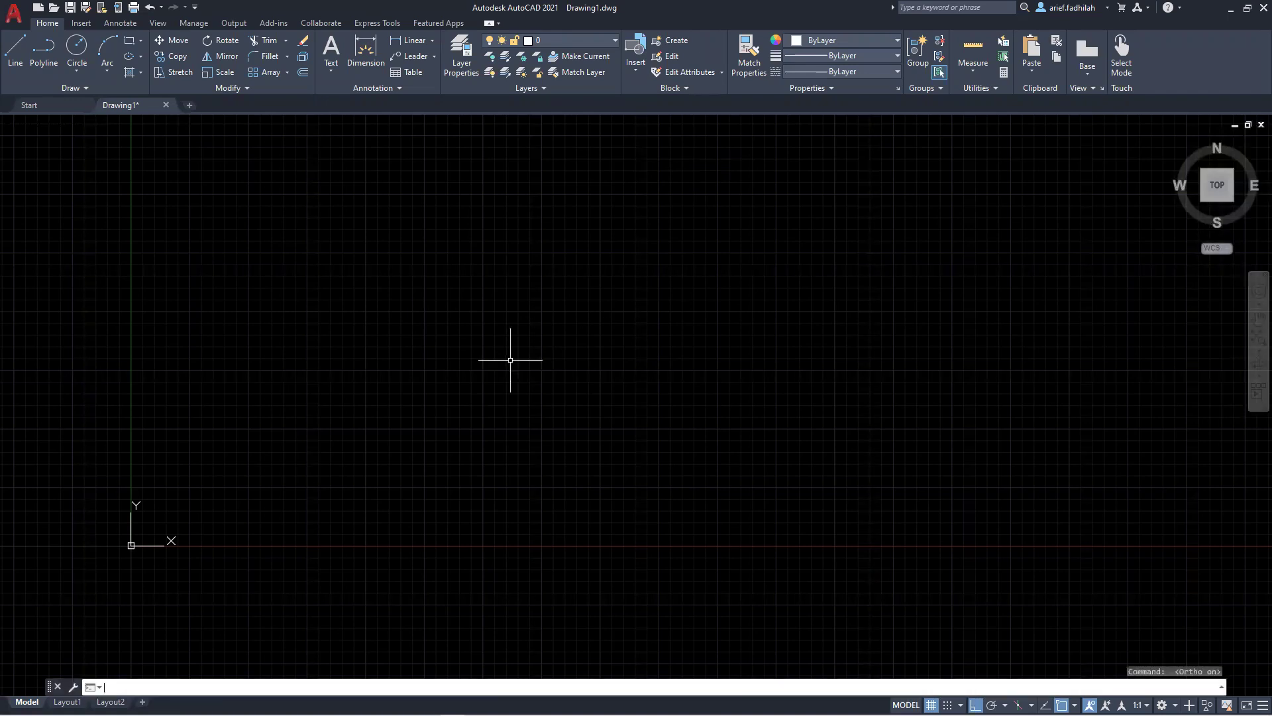
key(F8)
key(F8)
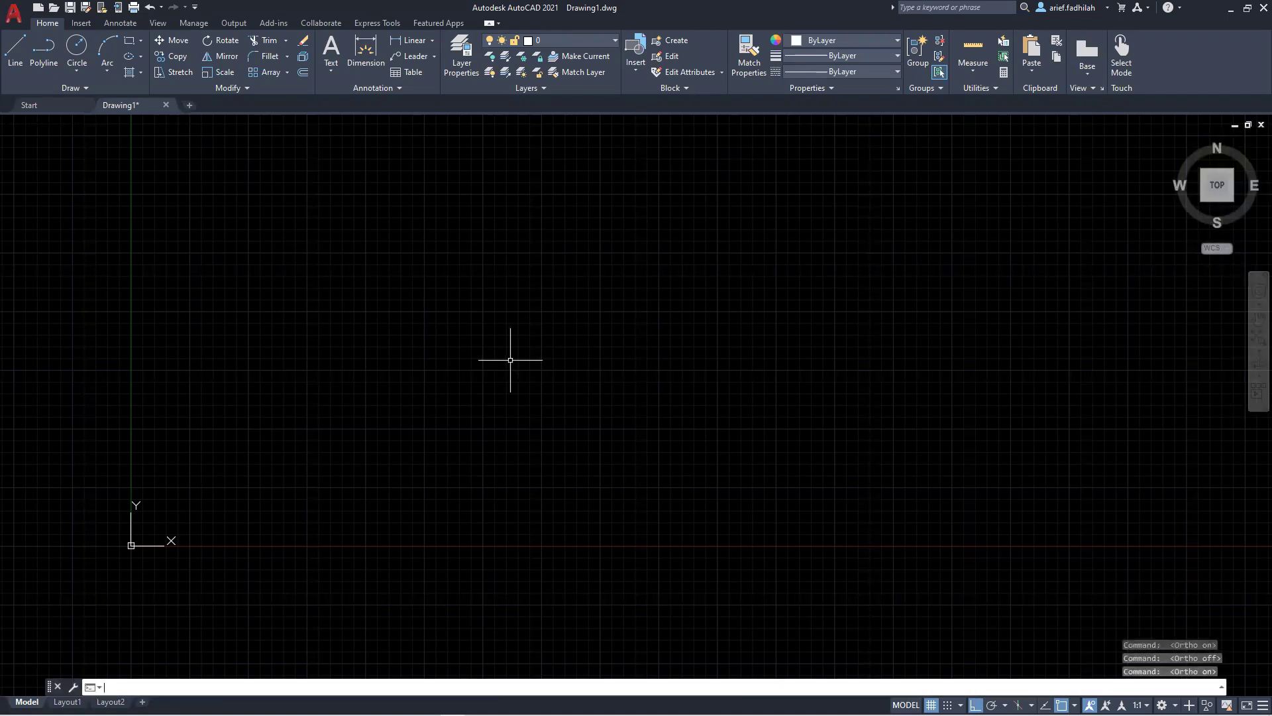
Step: Toggle ortho mode until it is off and start a line near the middle of the drawing area
key(F8)
key(F8)
key(F8)
text(l)
key(Return)
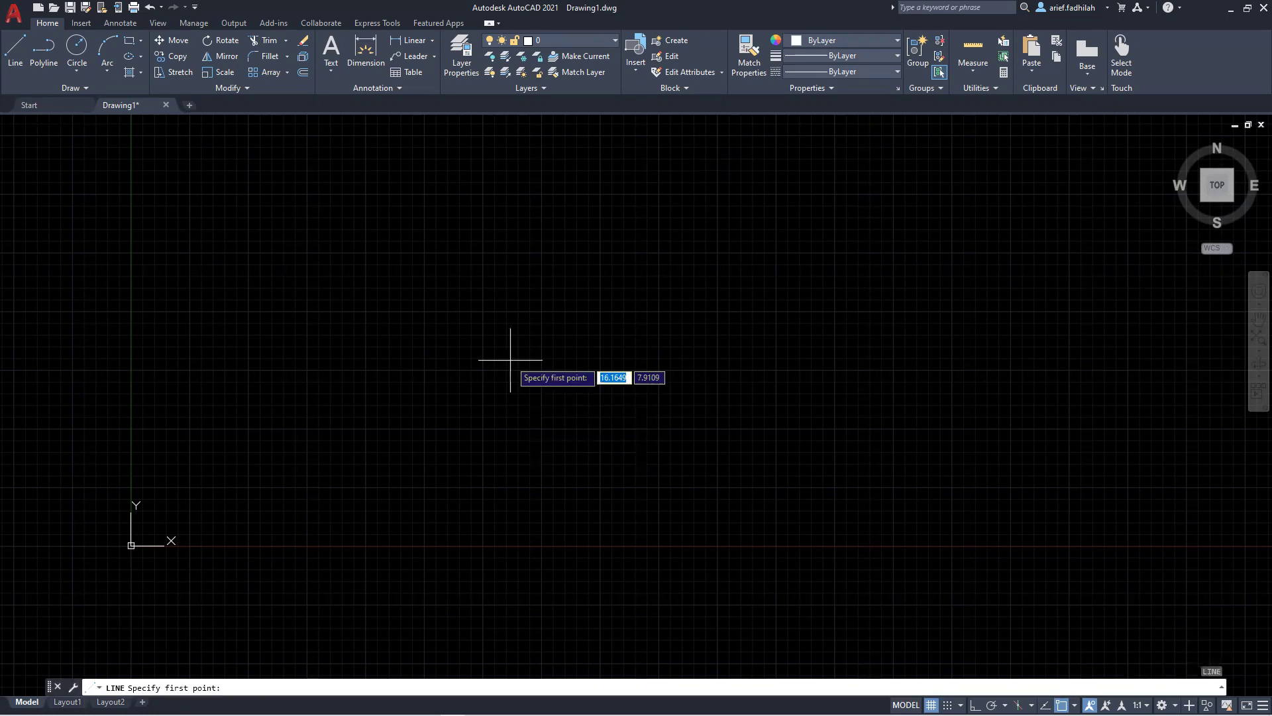
click(467, 383)
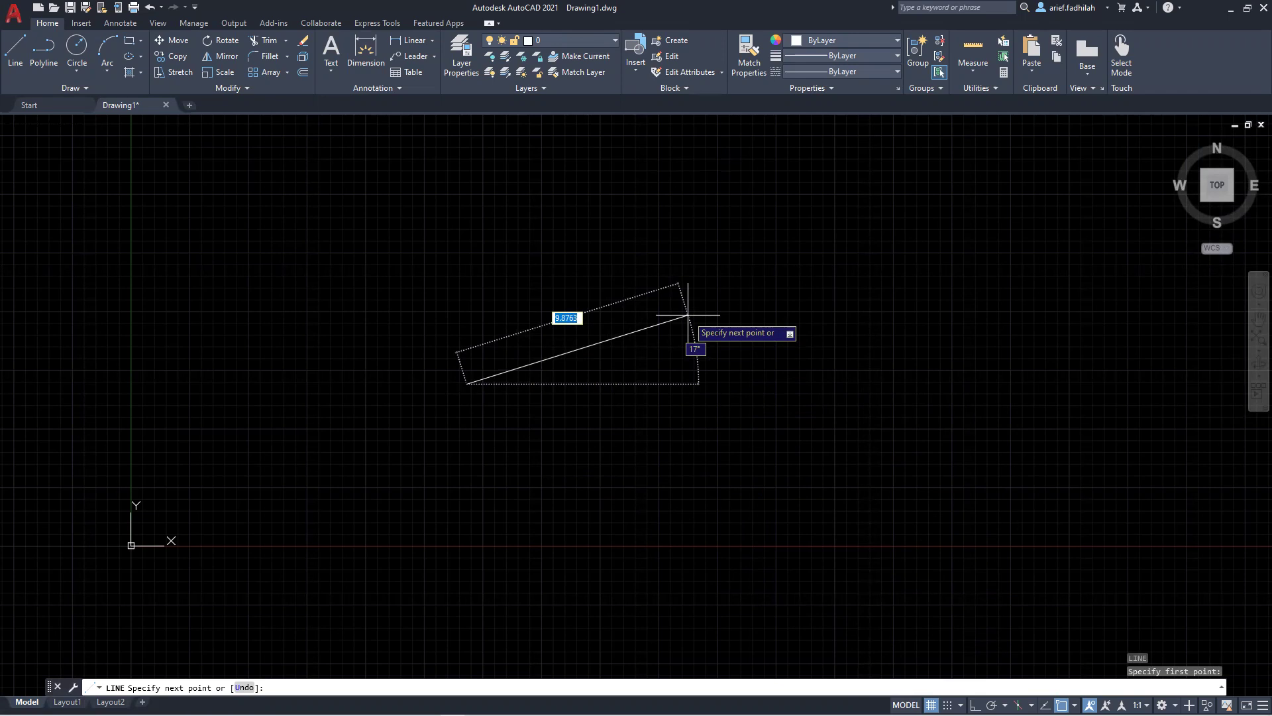
Step: Turn ortho mode on and draw connected horizontal and vertical segments running right, up, left and down
key(F8)
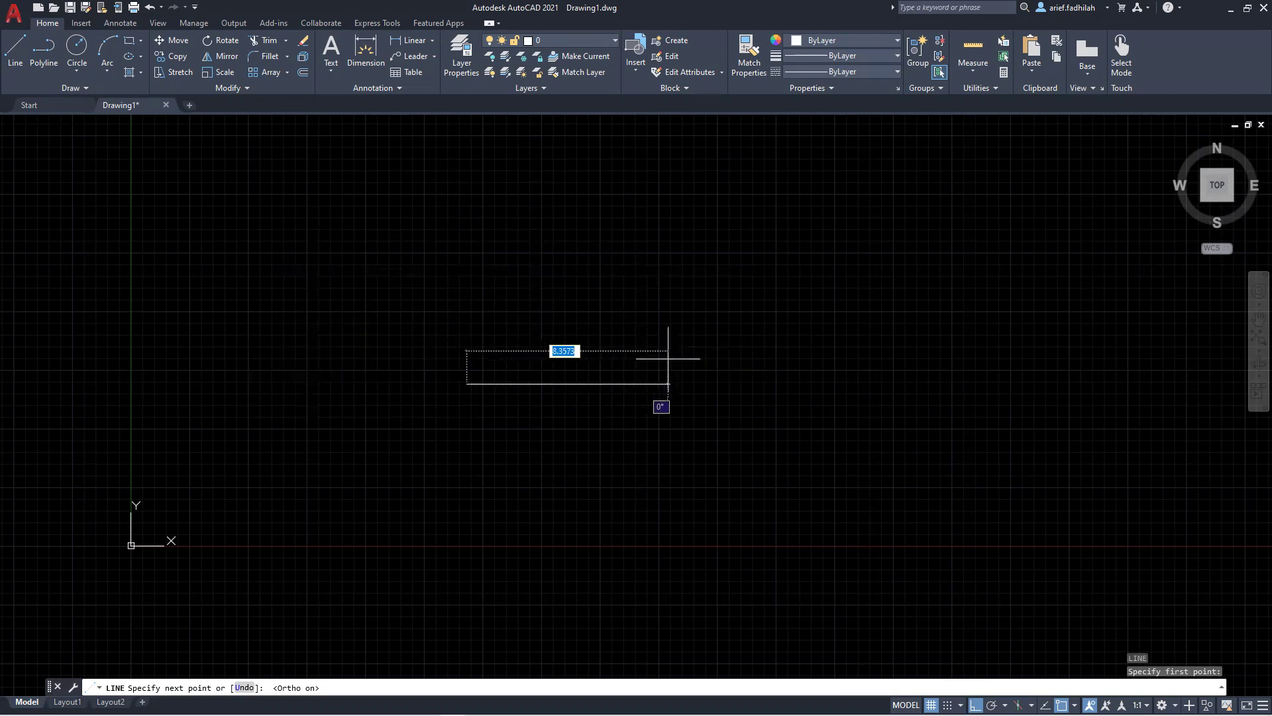
click(698, 383)
click(697, 212)
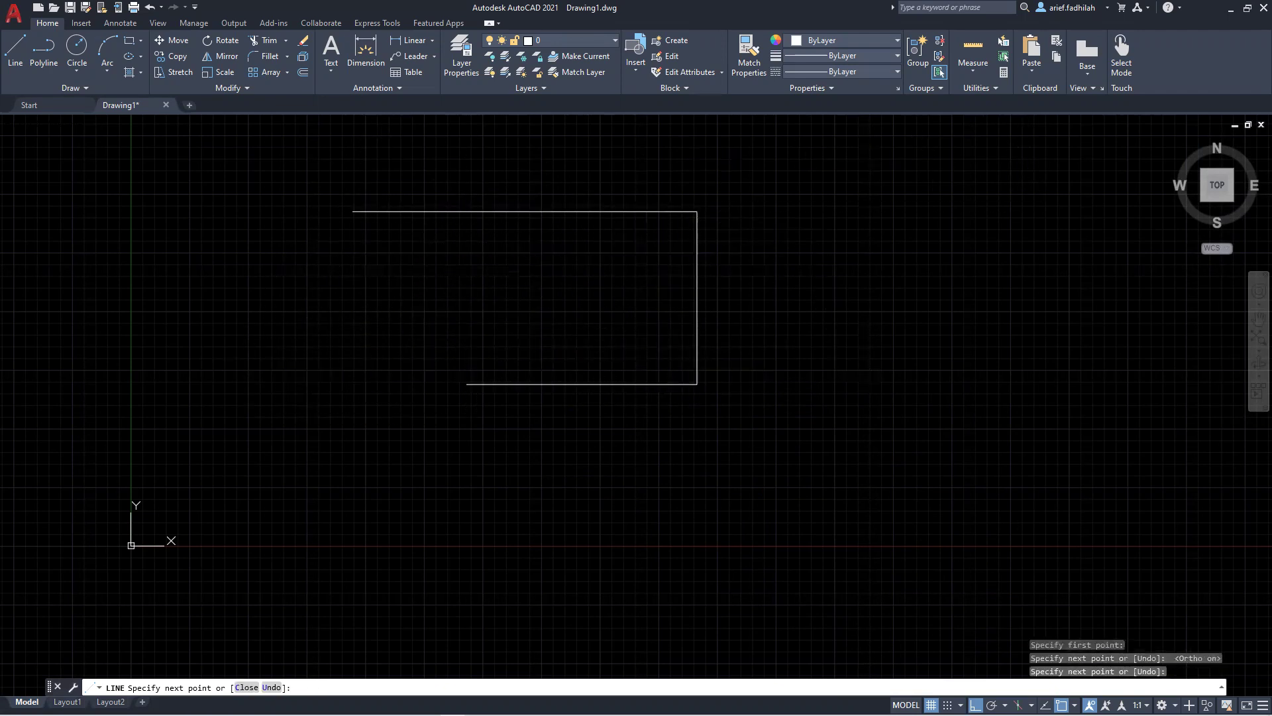
click(353, 212)
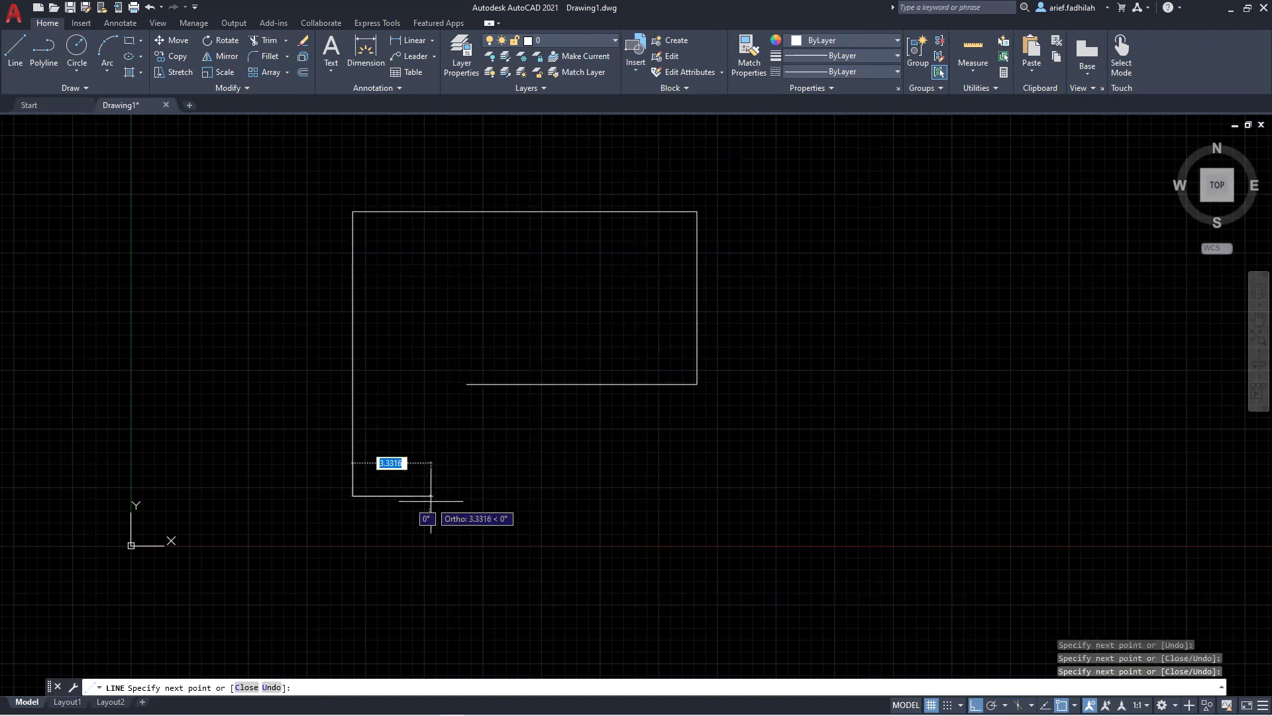
Step: Turn ortho mode off, add two angled segments forming a V below the orthogonal lines, and end the Line command
key(F8)
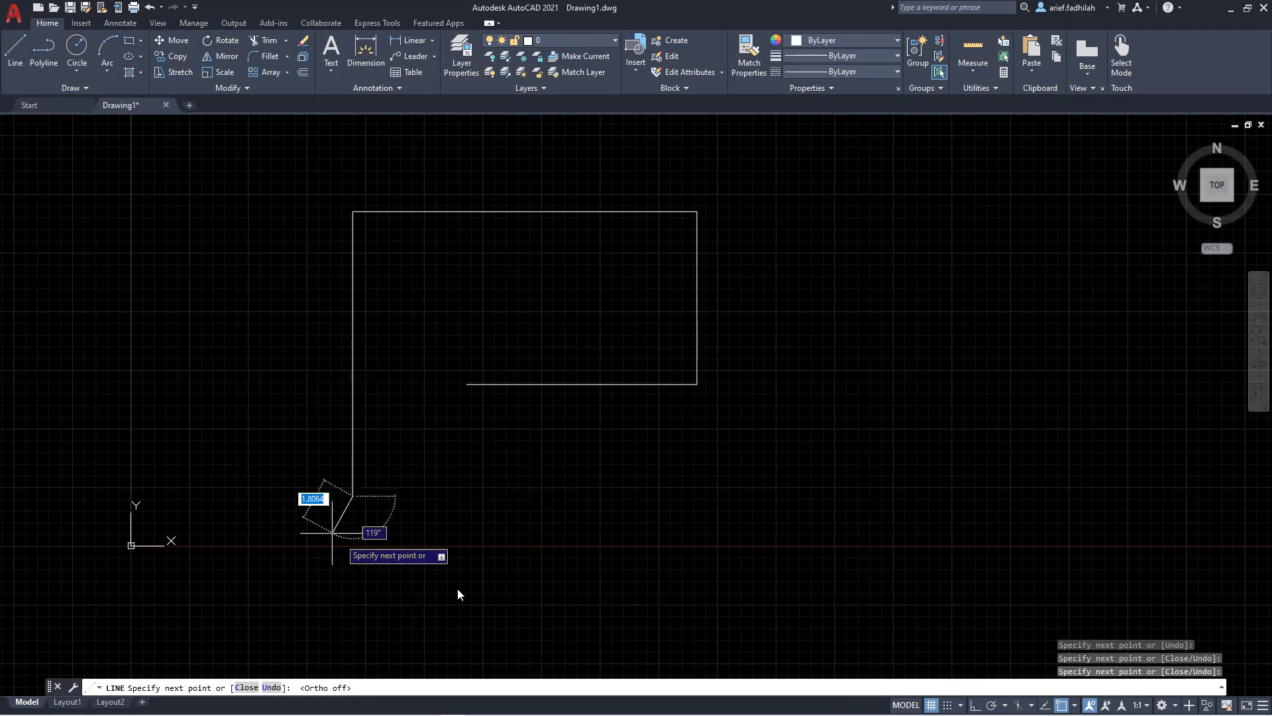
click(523, 601)
click(616, 489)
key(Return)
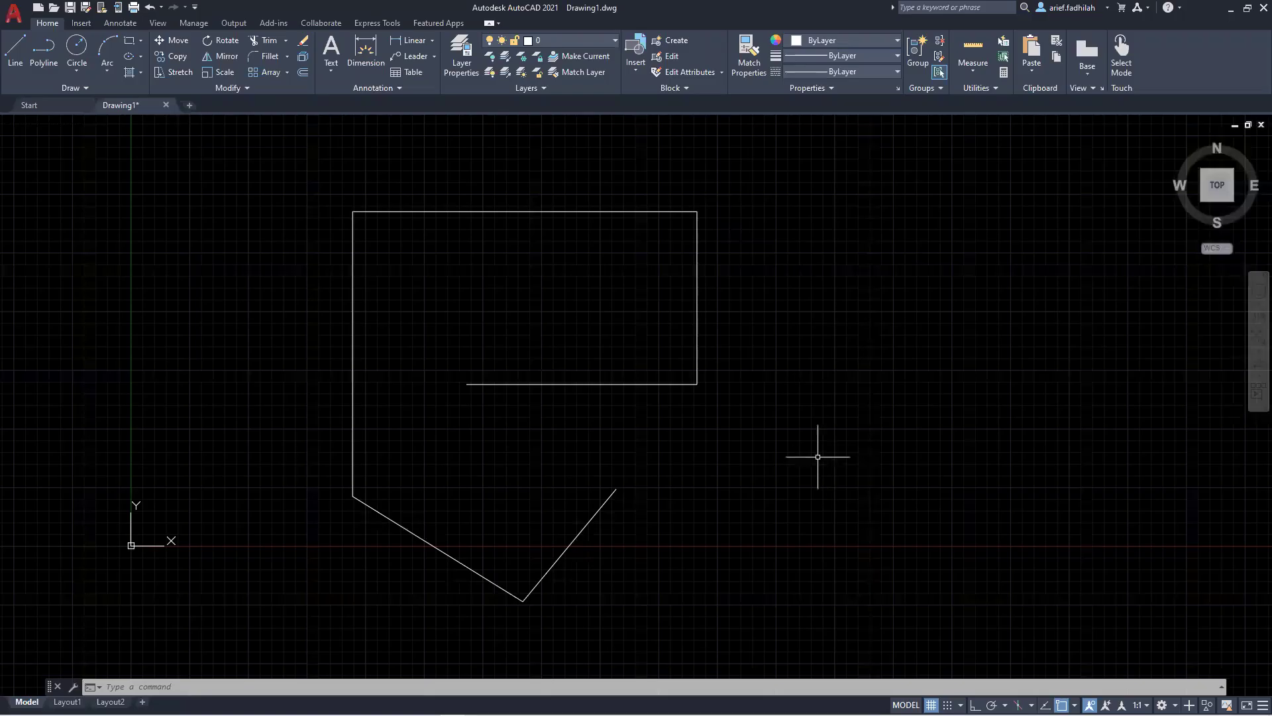
Step: Erase all the drawn lines using a crossing selection, and toggle ortho mode on and off again
click(750, 568)
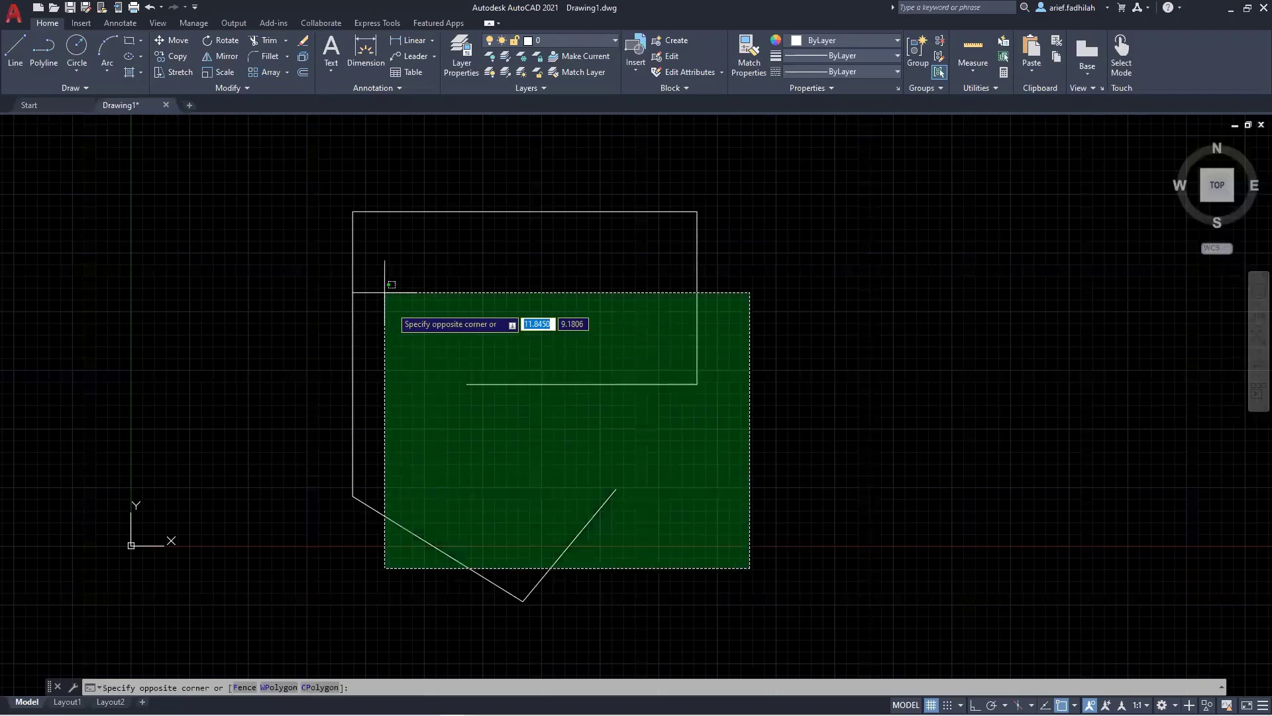
click(311, 181)
key(Delete)
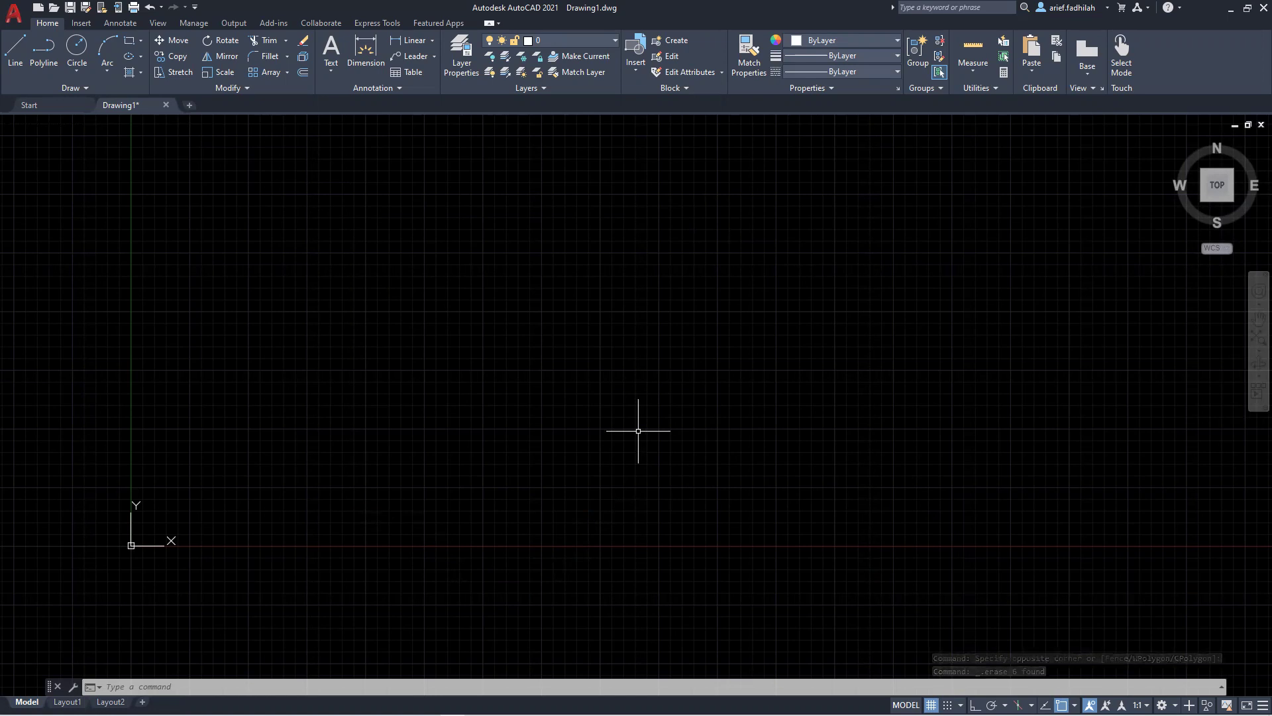
key(F8)
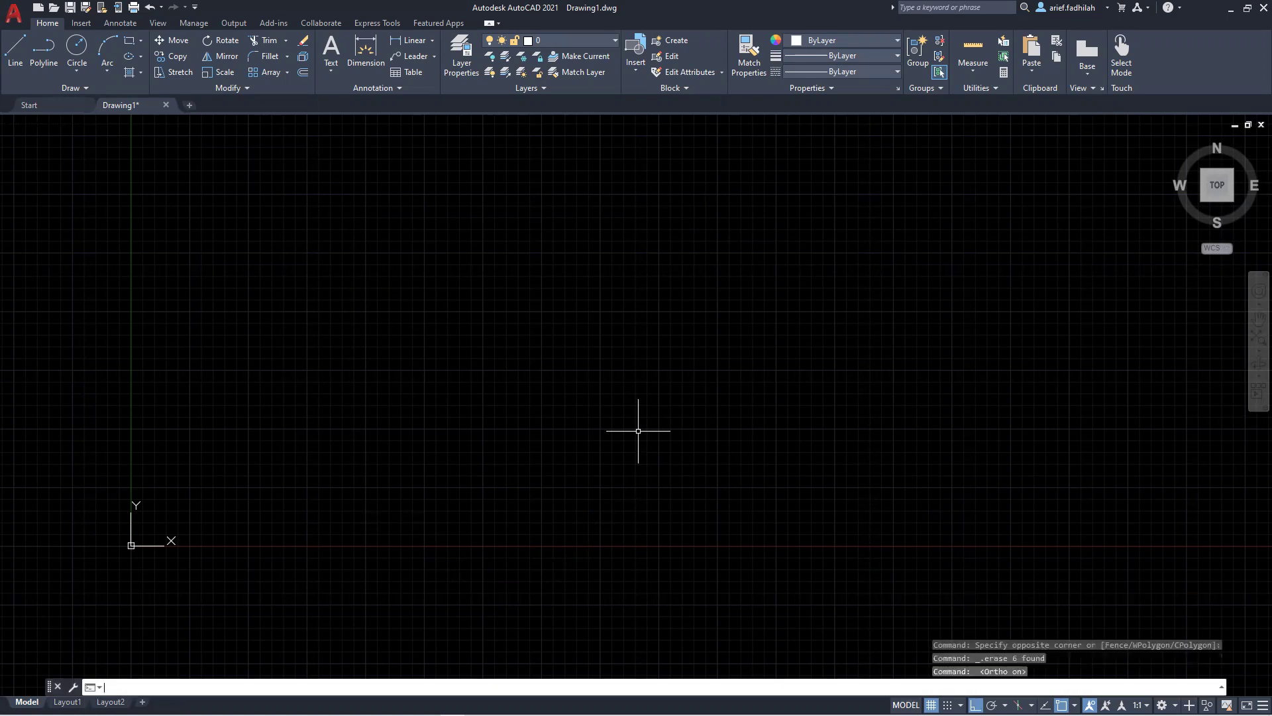
key(F8)
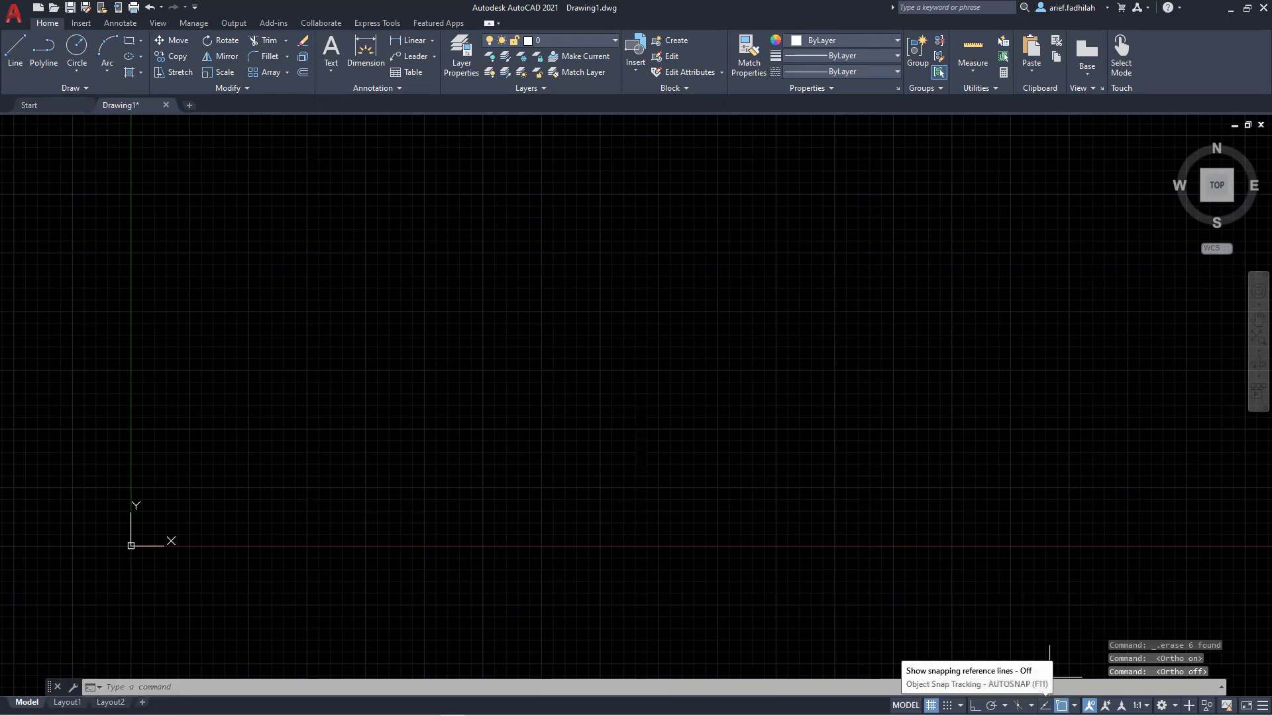
Step: Start a line near the middle of the drawing area and toggle snap mode on and off during the command
text(L)
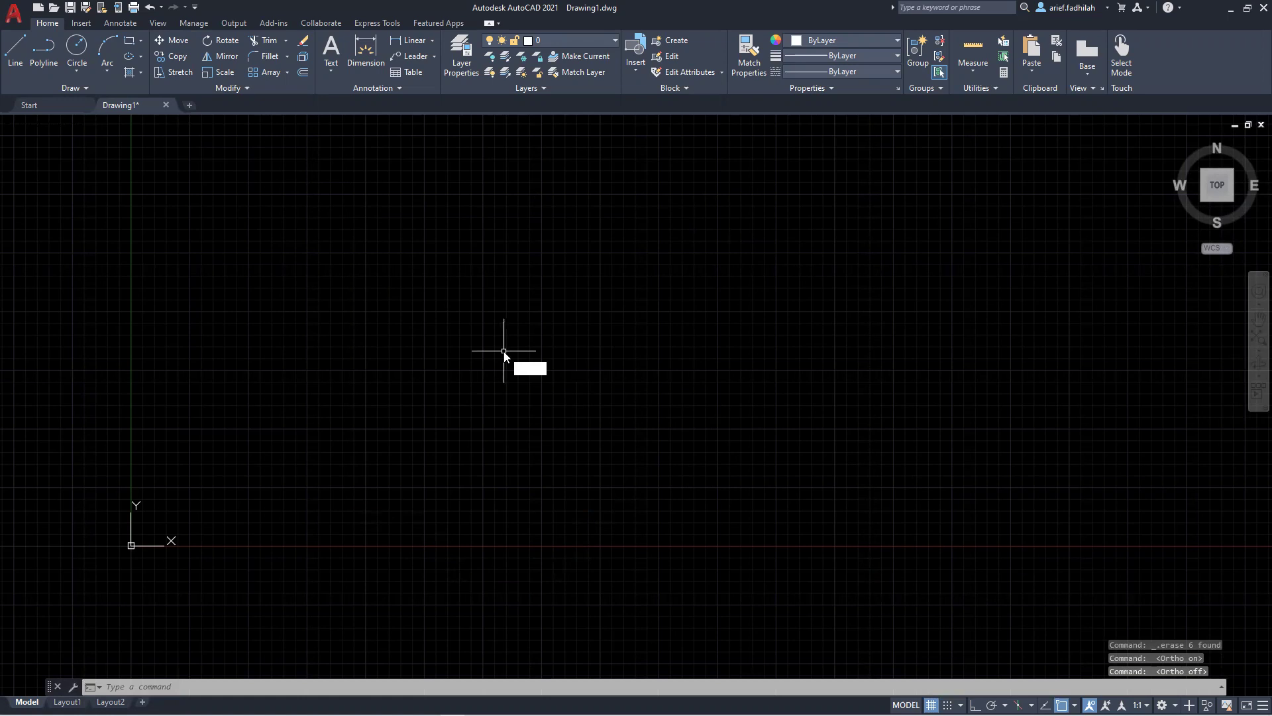
key(Return)
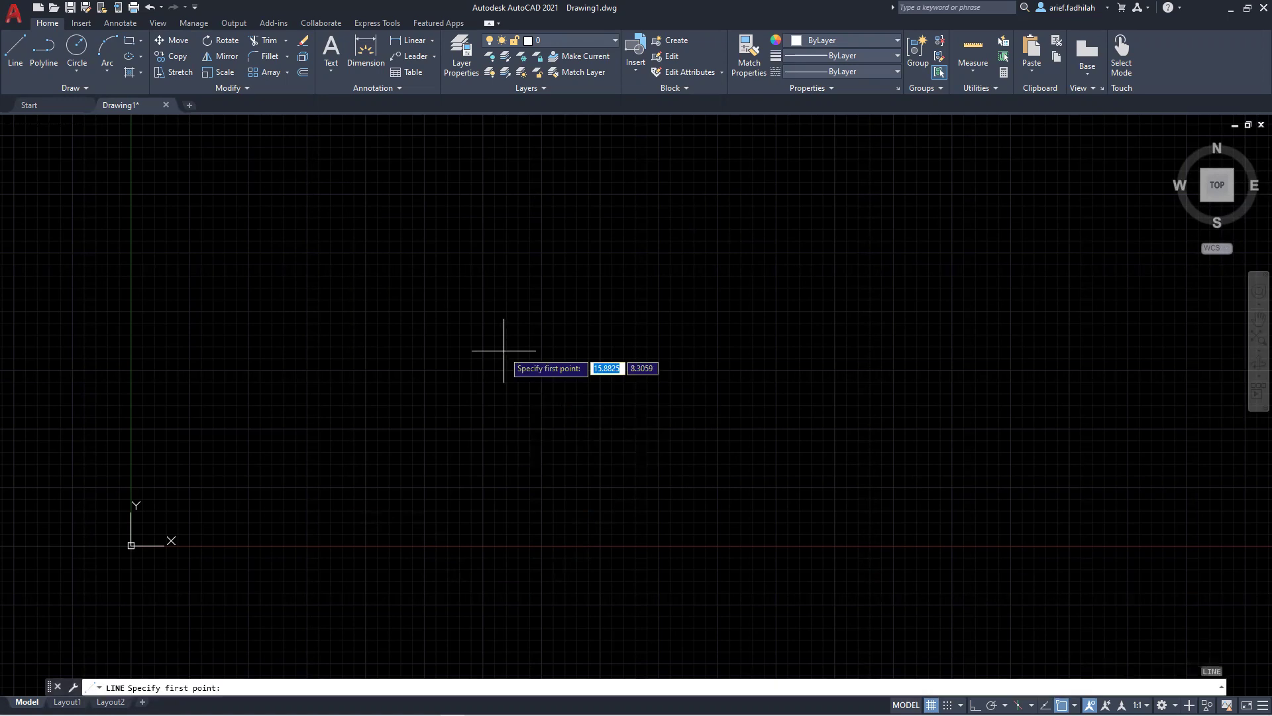
click(491, 387)
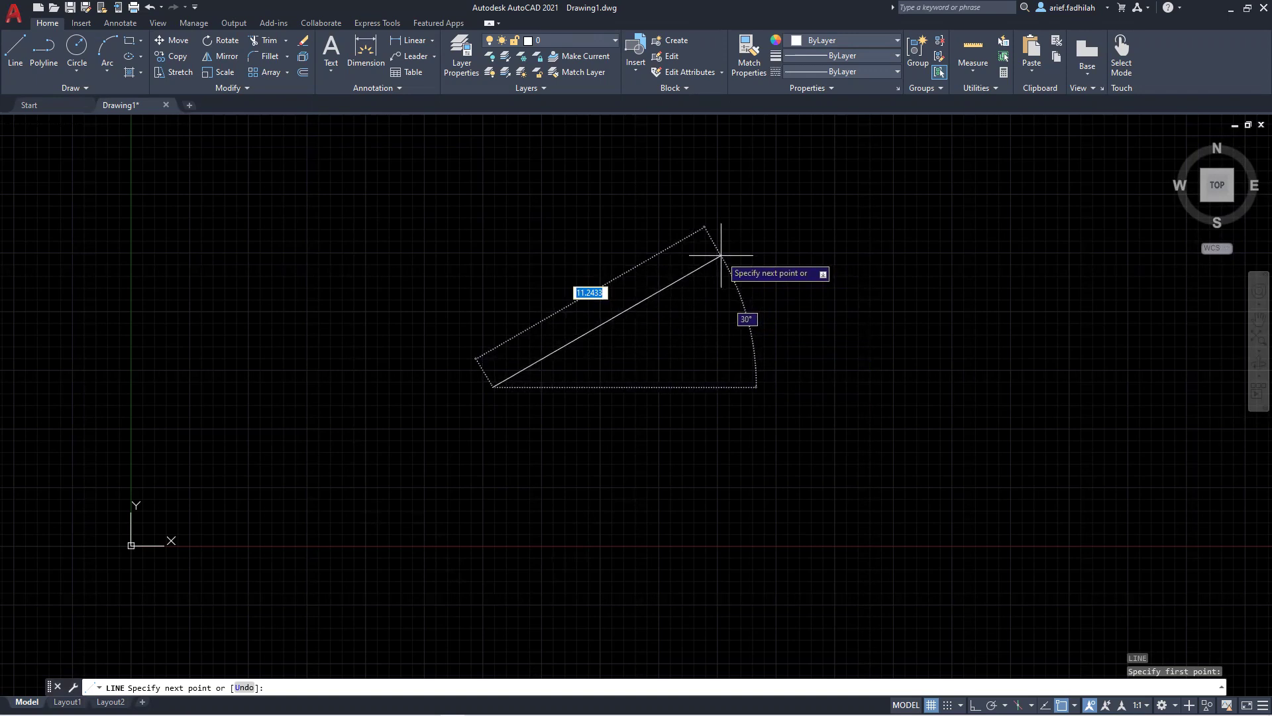
key(F9)
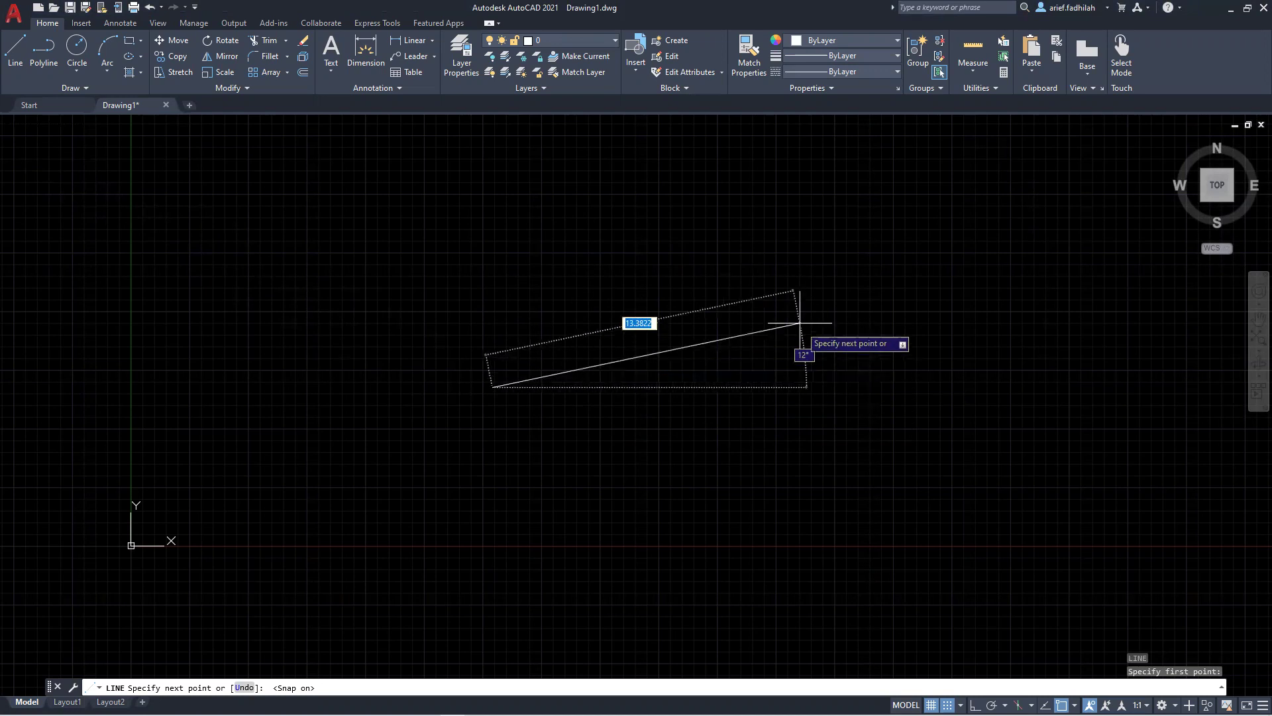
key(F9)
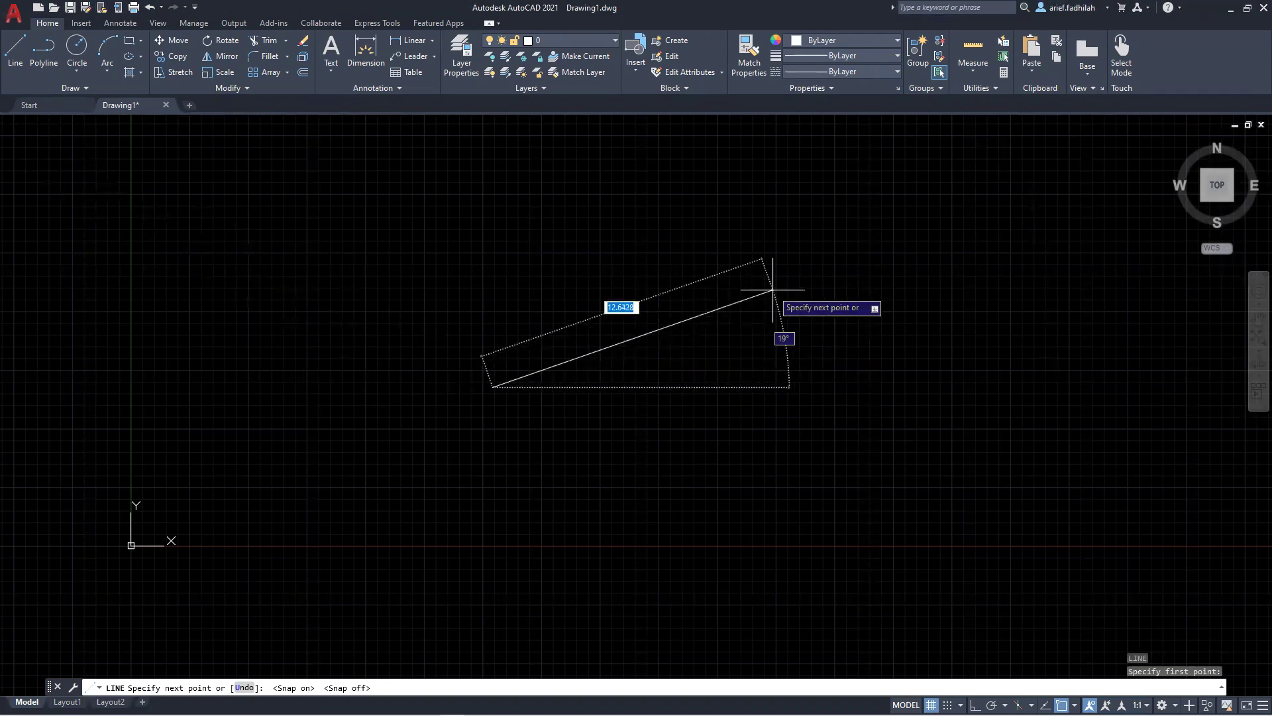
Step: Turn on polar tracking during the Line command, and switch object snap tracking on and off again
key(F10)
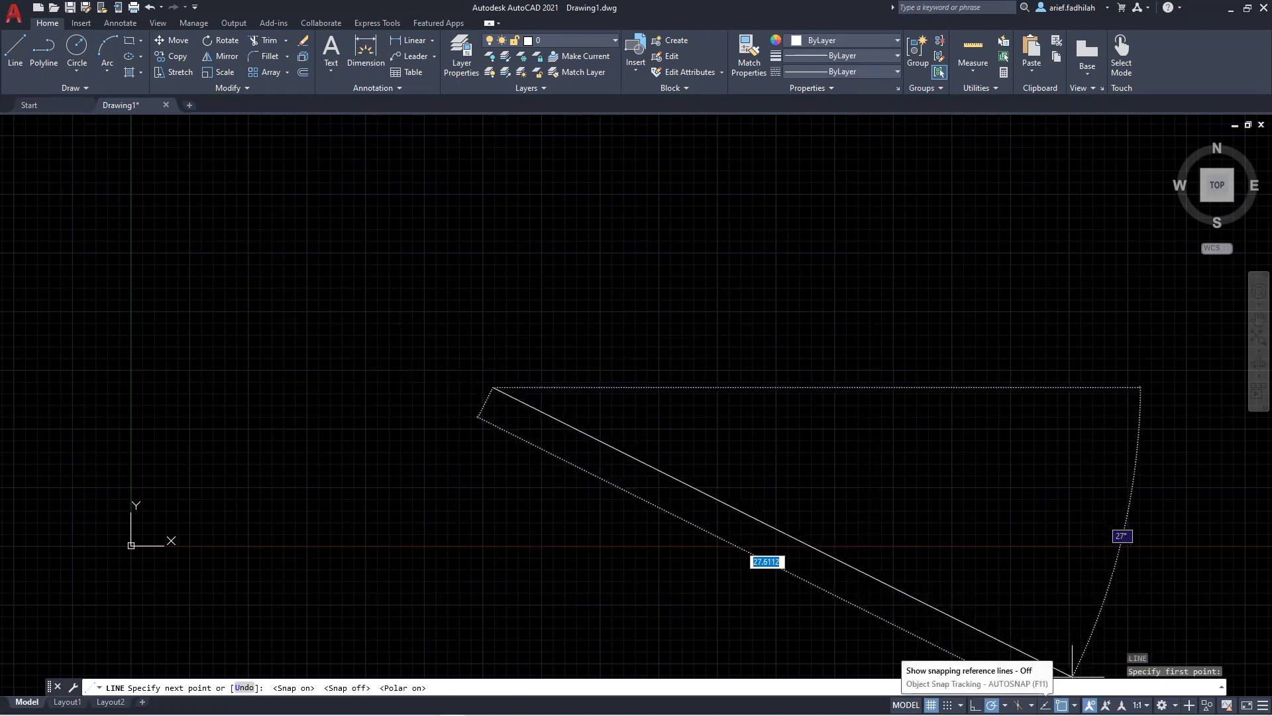
click(1045, 705)
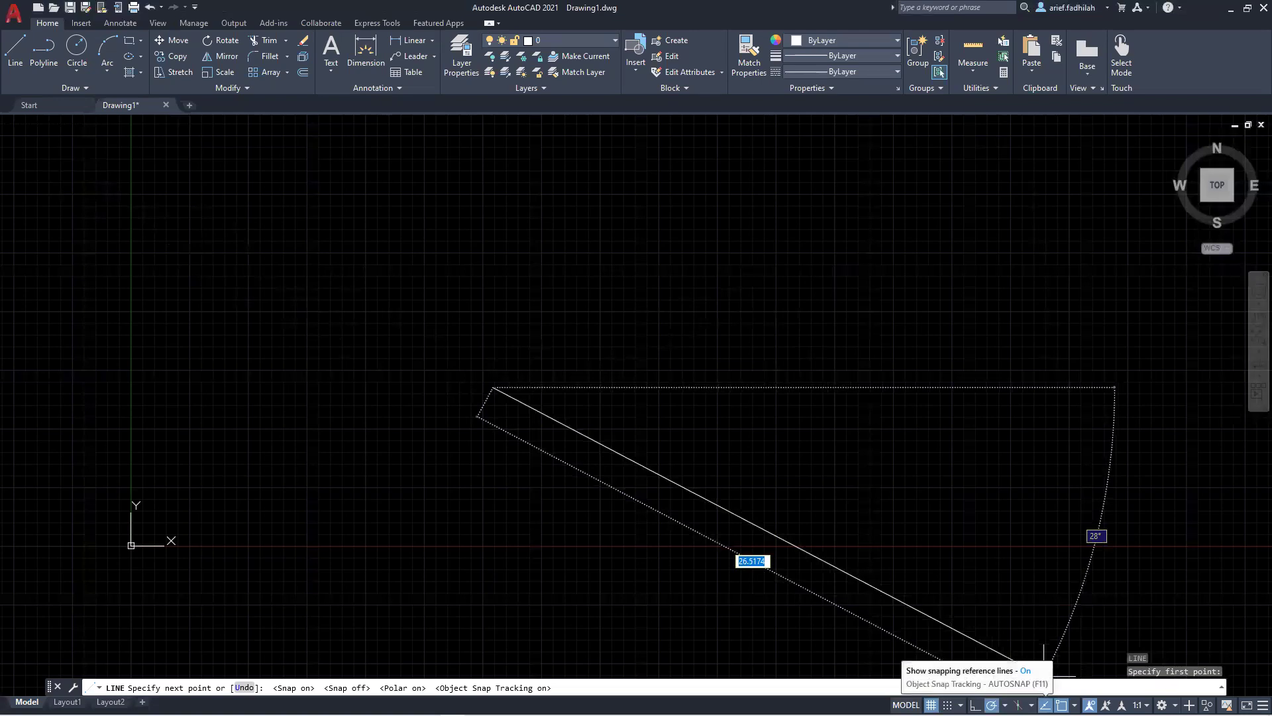
right_click(1045, 705)
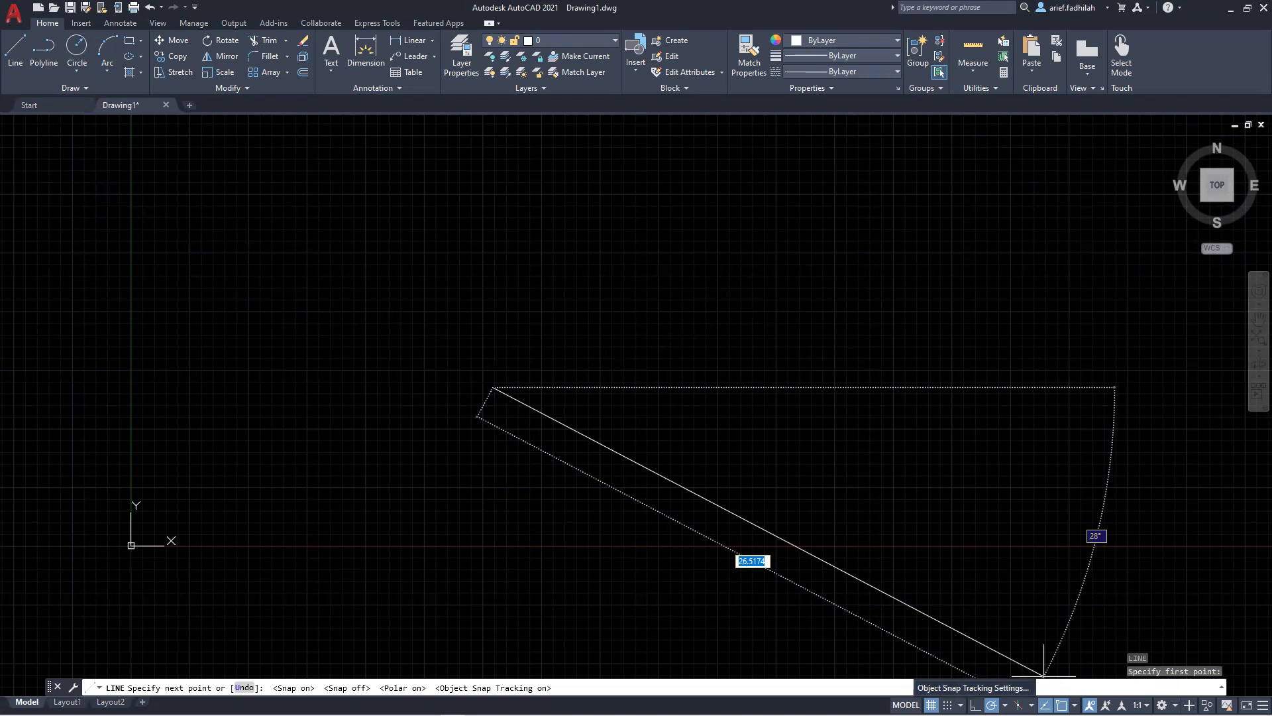
click(1022, 693)
key(F11)
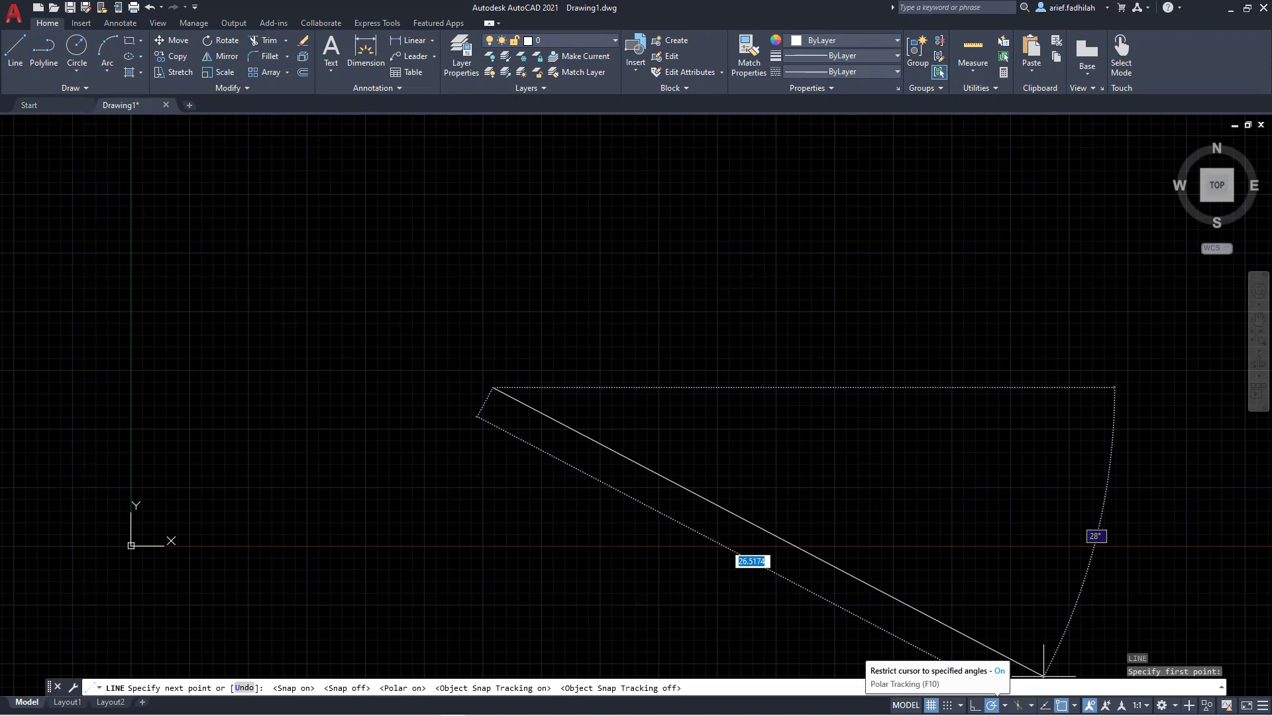
Step: Set the polar tracking angles to the 30, 60, 90, 120 option and cancel the line
click(1005, 705)
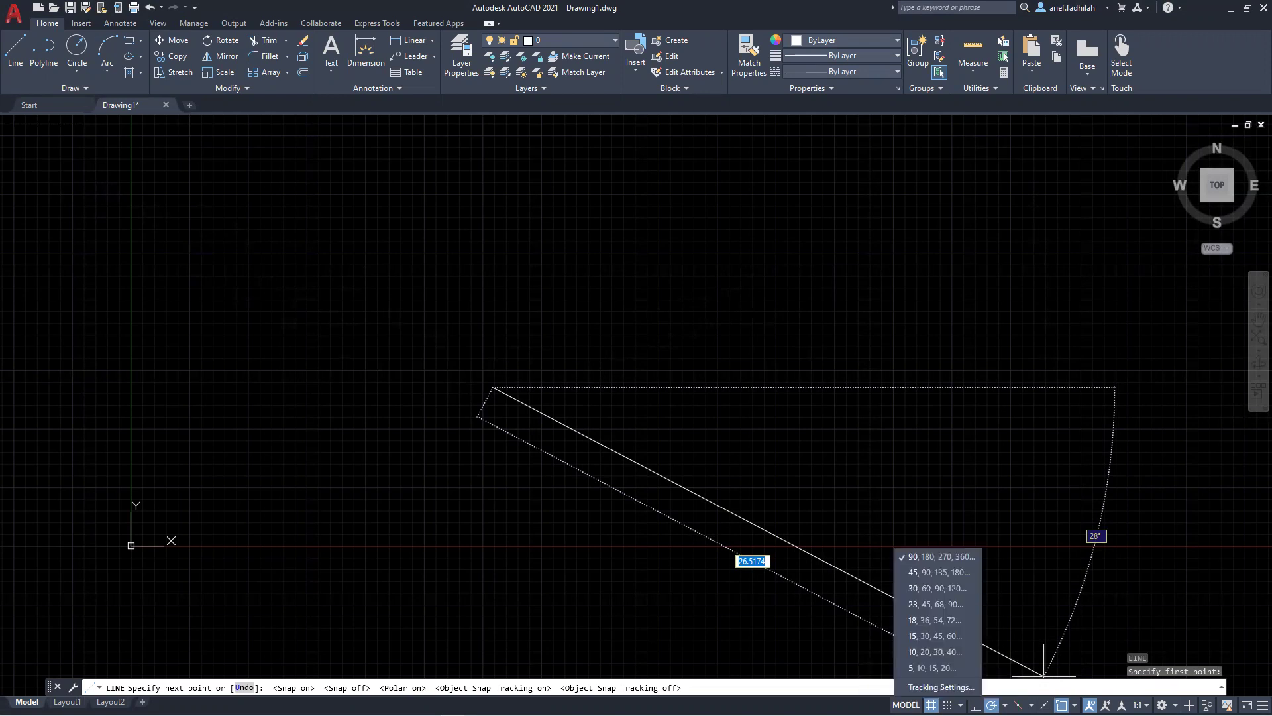
click(936, 589)
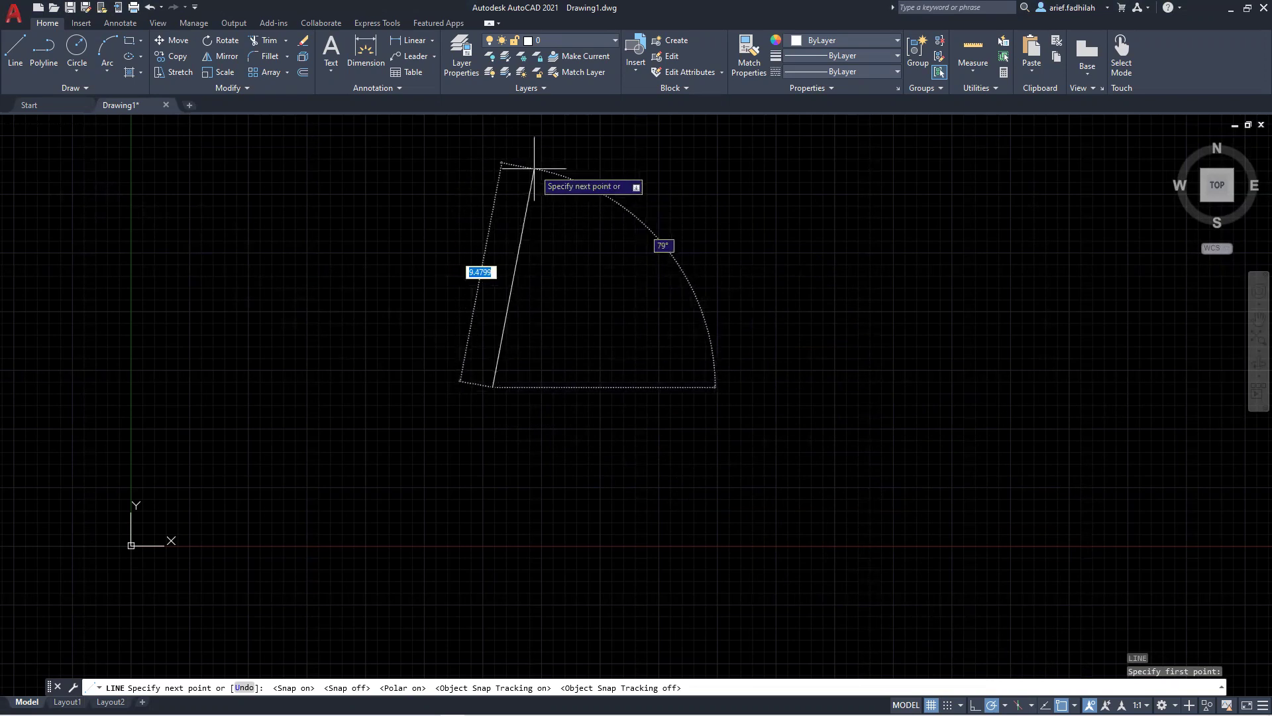
key(Escape)
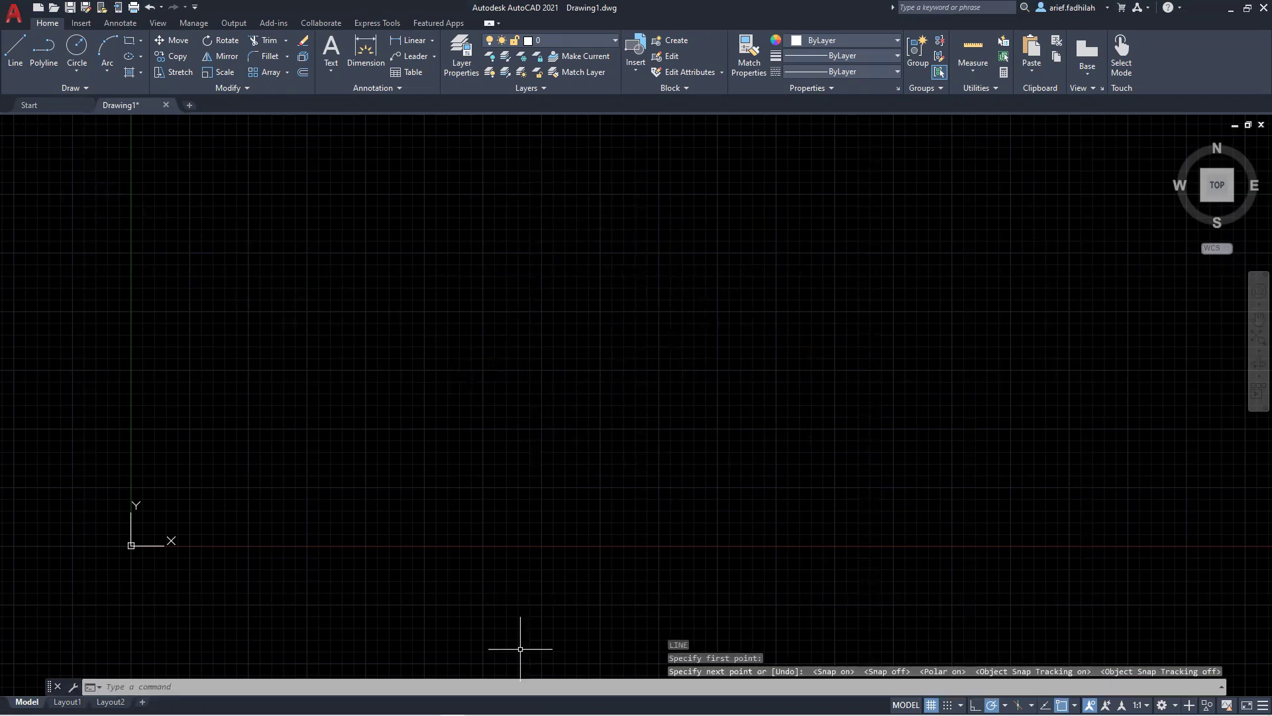
Step: Switch to the PowerPoint slide show to view the shortcut list, and return to AutoCAD
key(super)
mouse_move(428, 707)
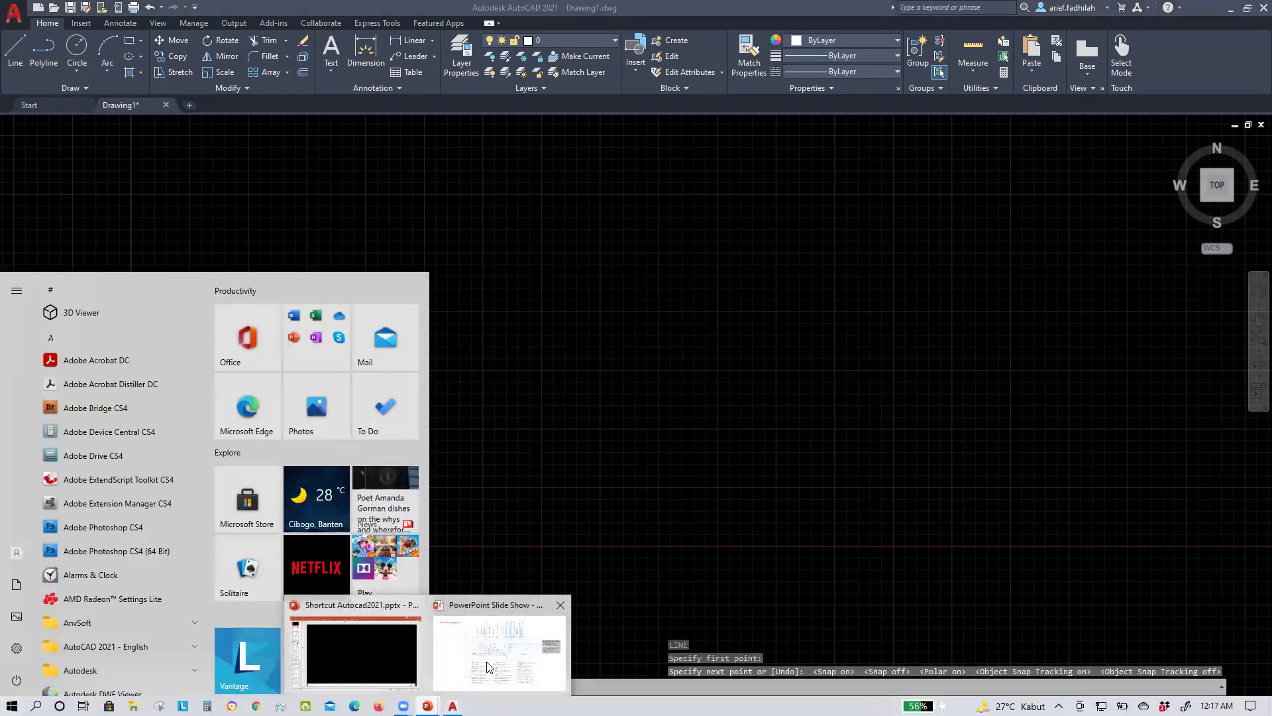
click(488, 666)
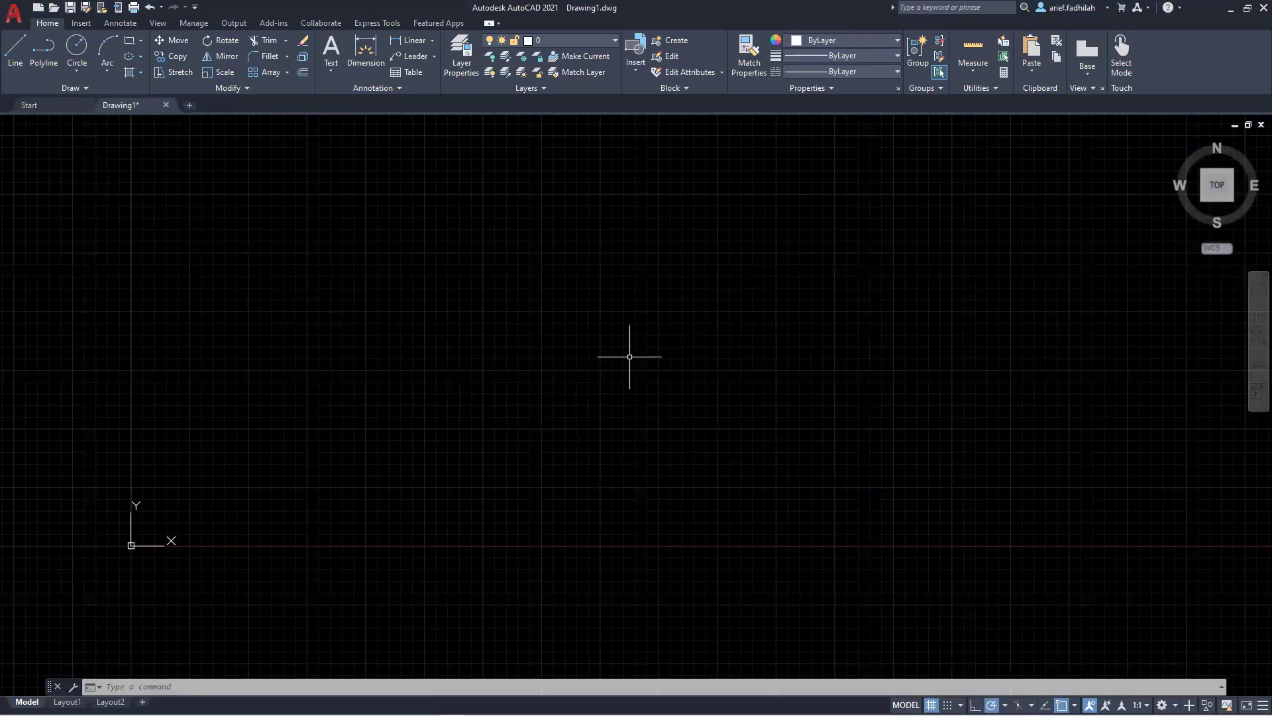
Step: Make an empty window selection, enter LINE at the cursor through dynamic input, and cancel the entry
click(516, 318)
click(632, 352)
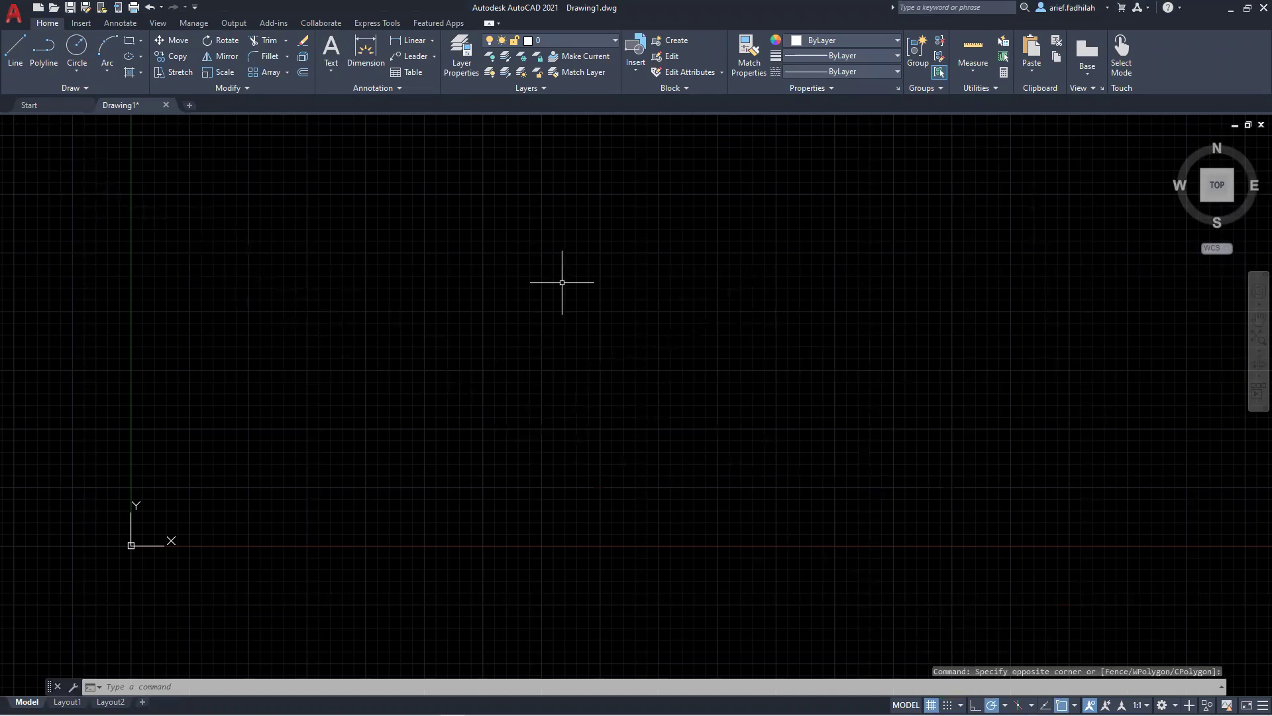
text(LINE)
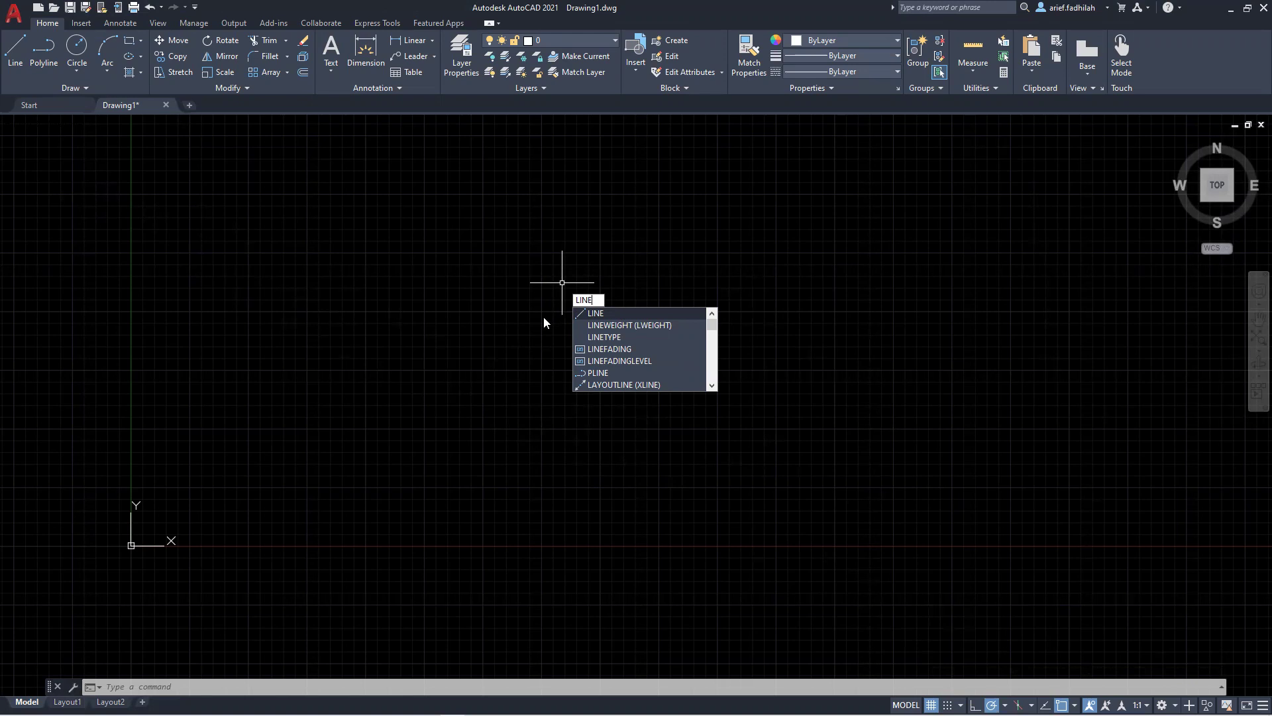
key(Escape)
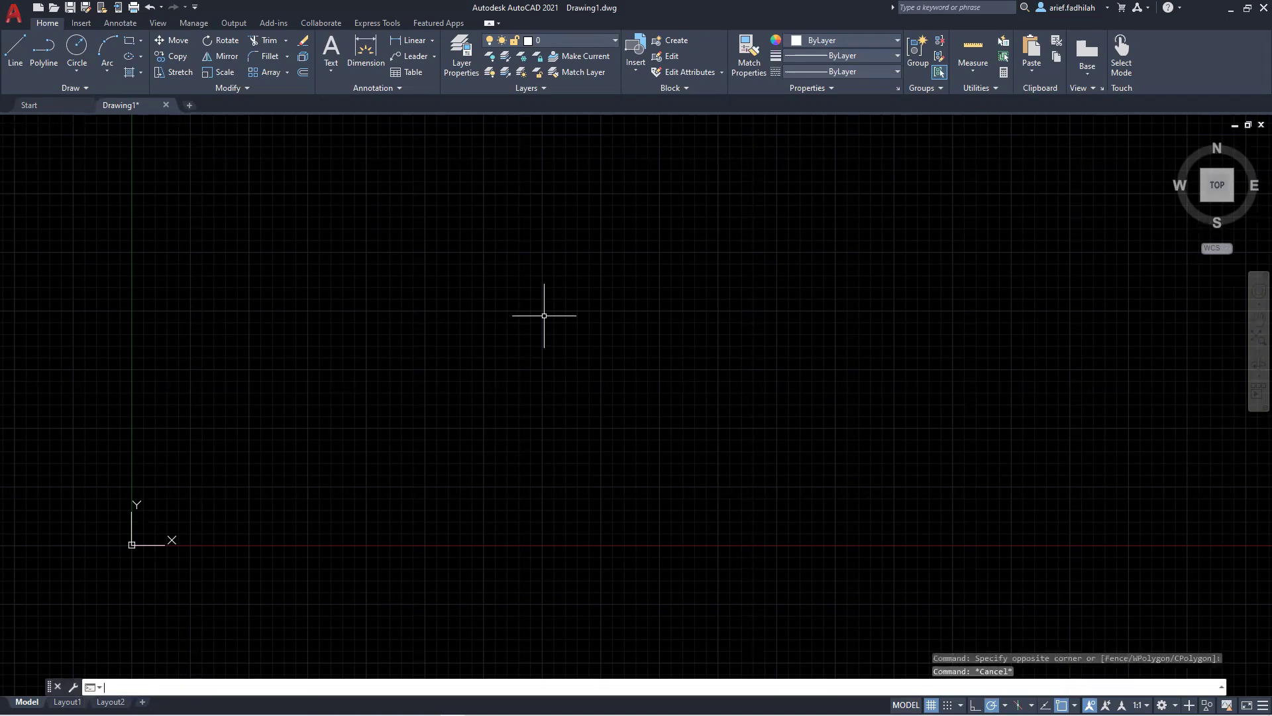
Step: Enter LINE followed by arbitrary letters on the command line with dynamic input off, and cancel the entry
text(inga)
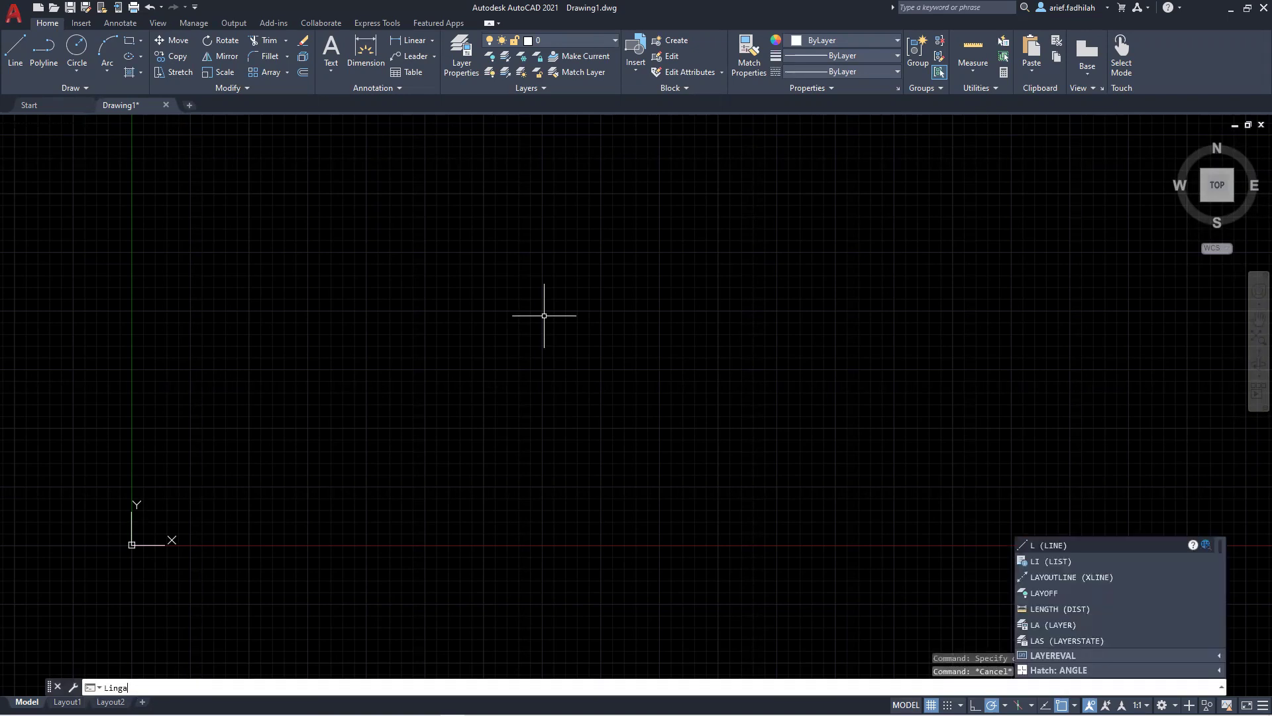
key(BackSpace)
text(e)
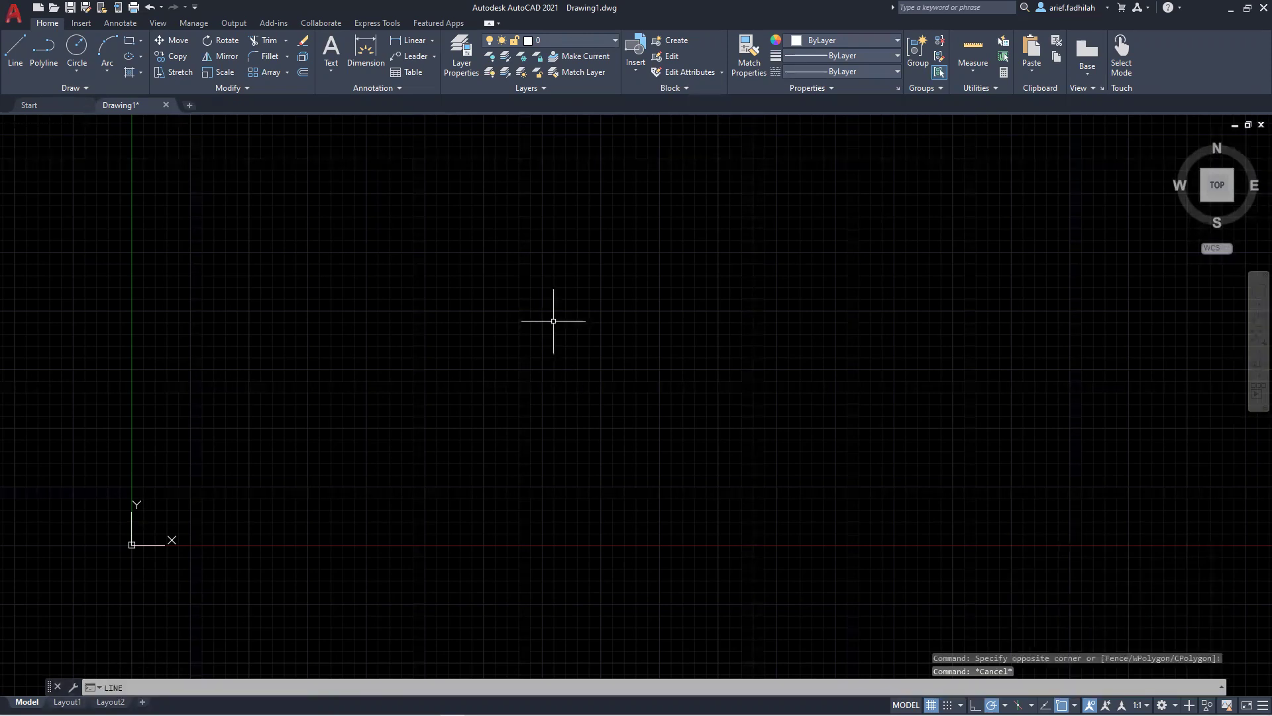
key(Return)
text(afsak)
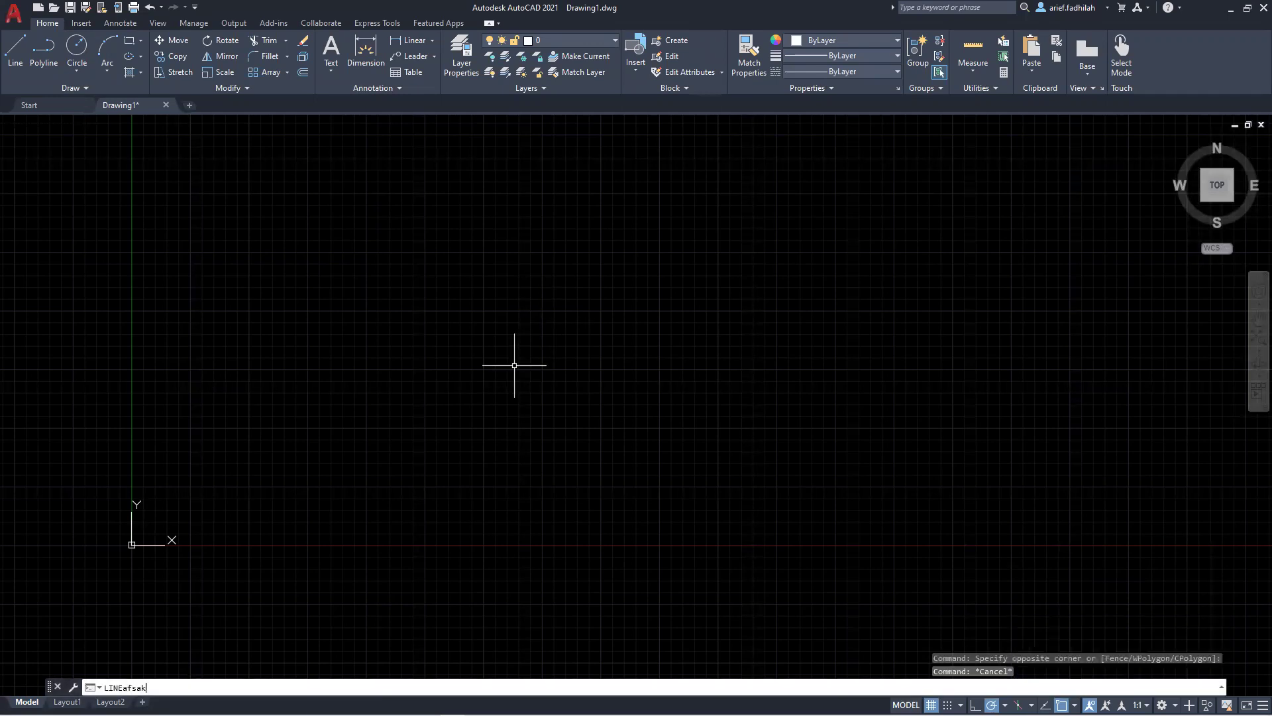
text(dag)
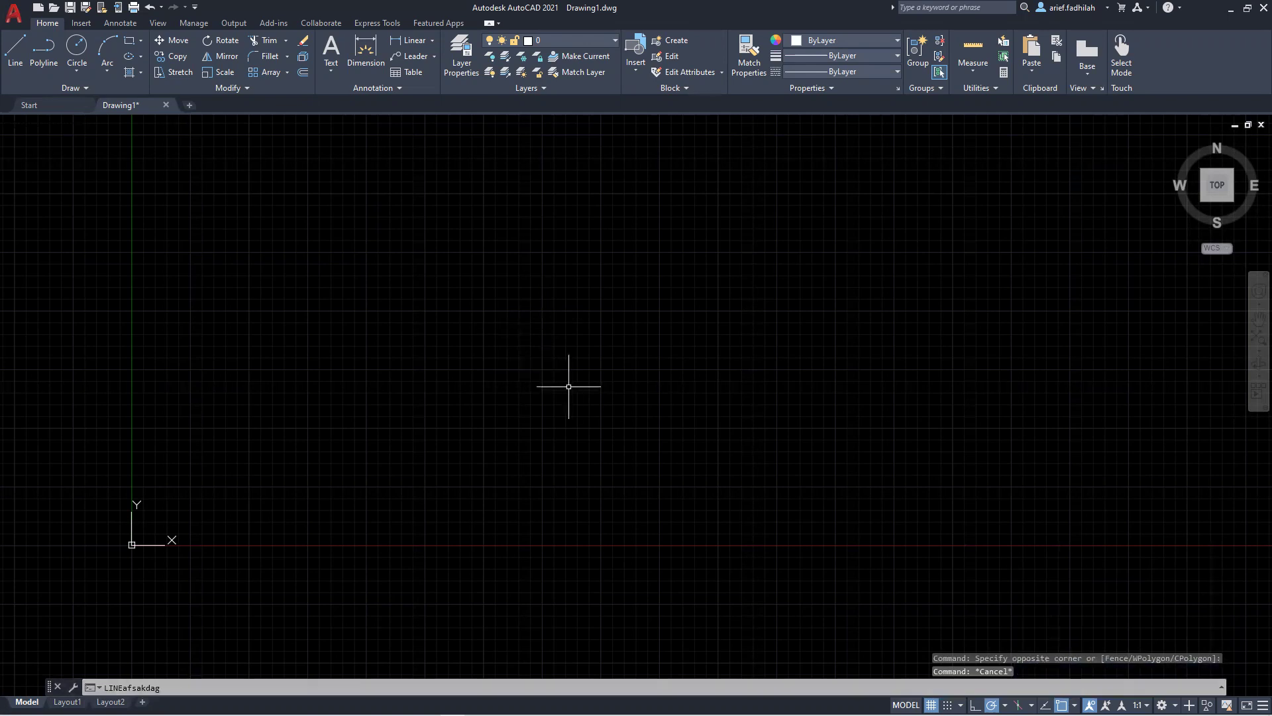
text(dsg)
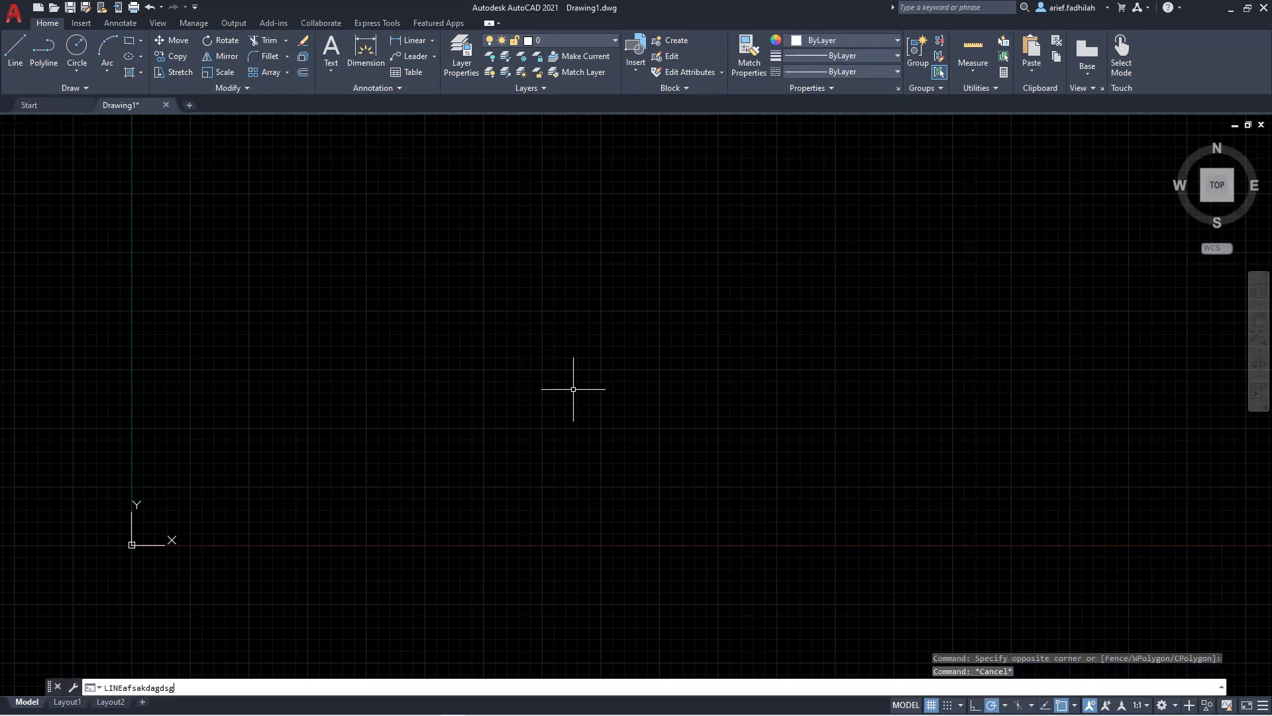
key(Escape)
key(Escape)
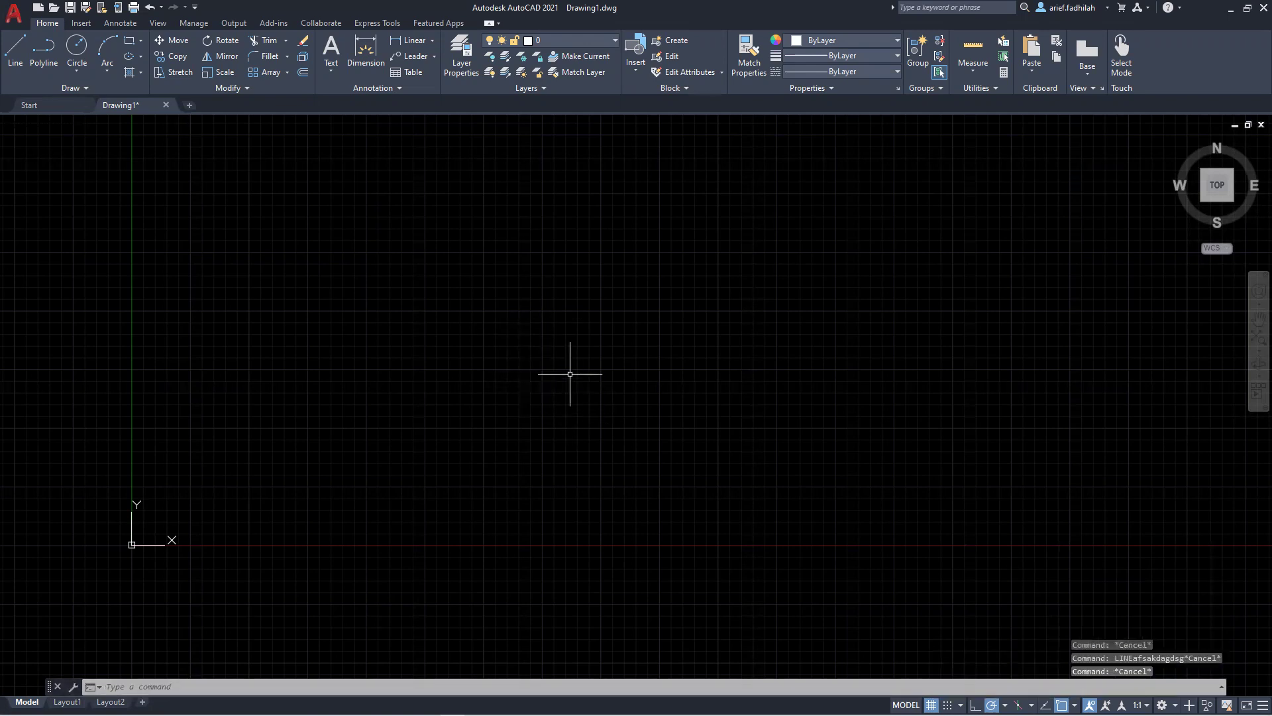
Step: Try entering arbitrary letters on the command line around an empty window selection, and clear the entries
text(sdg)
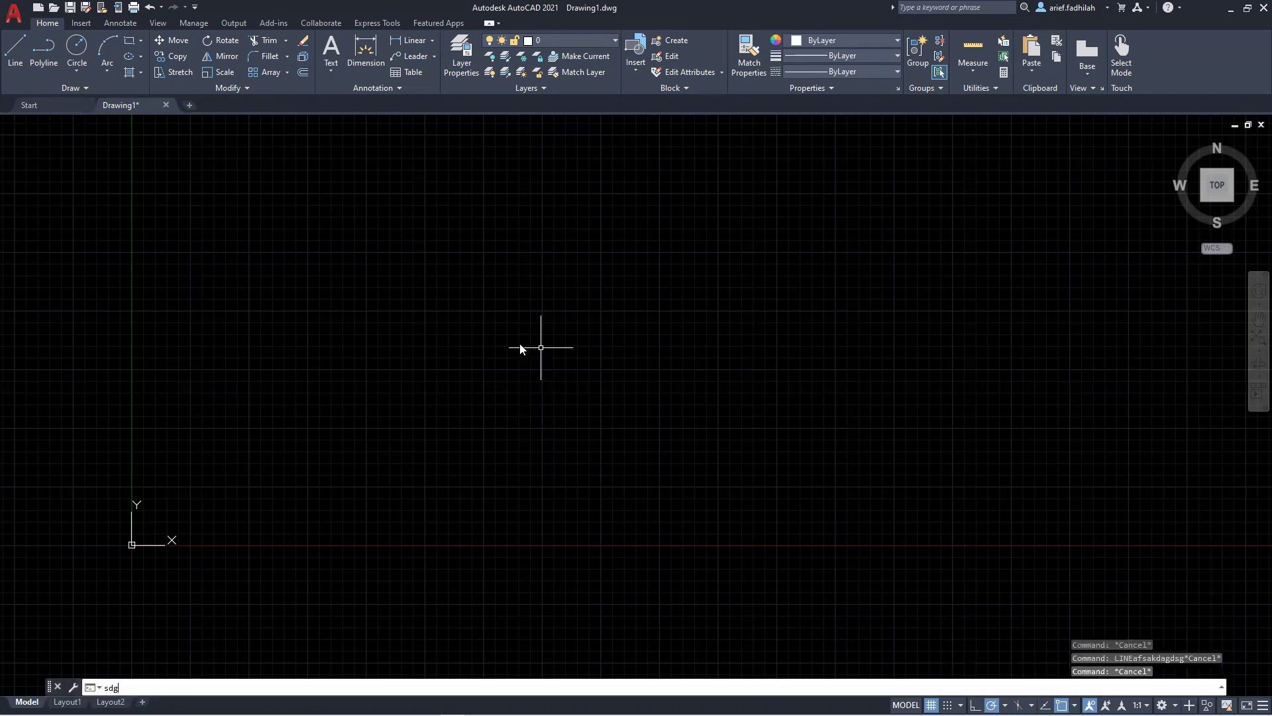
key(BackSpace)
key(BackSpace)
key(BackSpace)
click(498, 340)
click(544, 375)
text(sd)
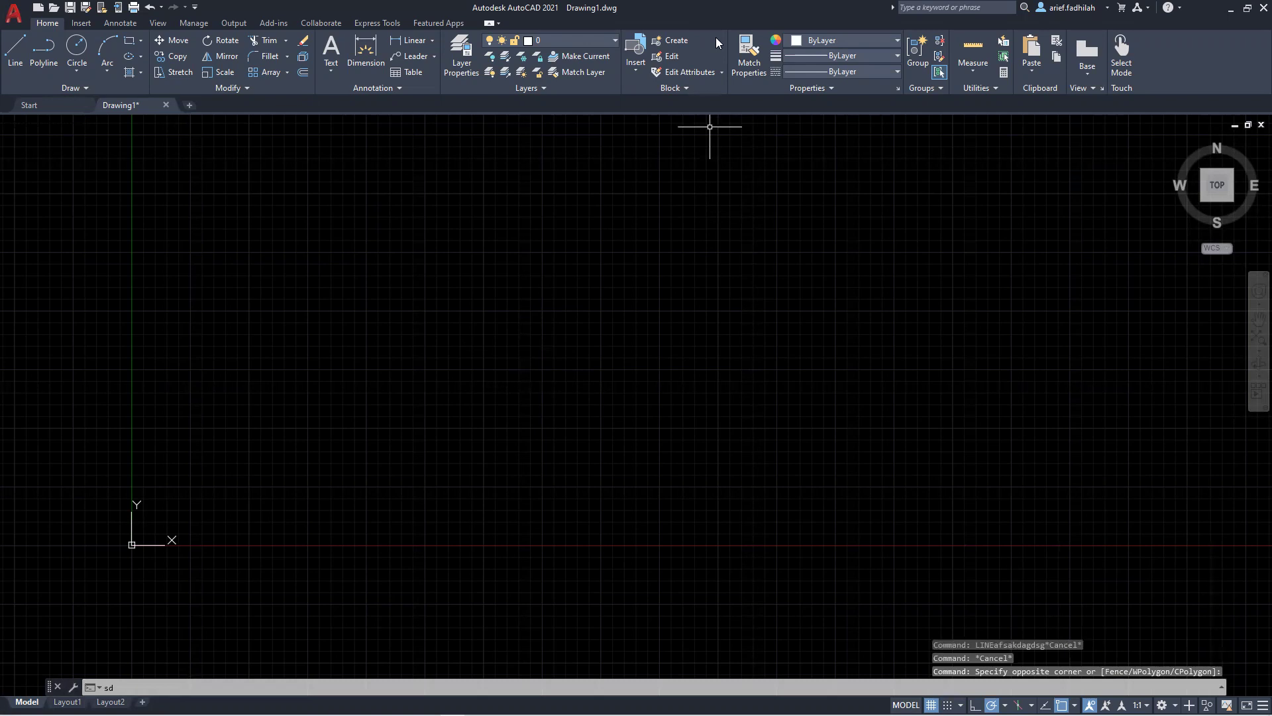
key(Escape)
key(Escape)
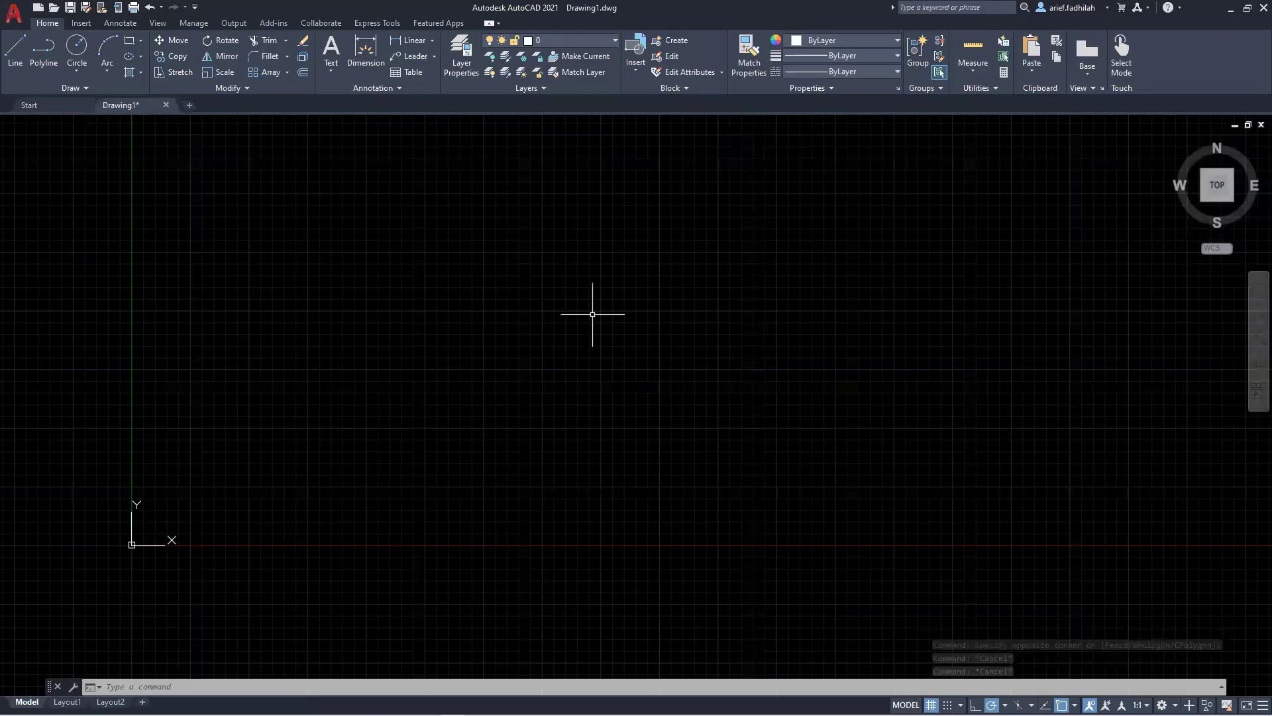
Step: Turn dynamic input back on, enter REC at the cursor, and start a window selection in the empty drawing area
text(rec)
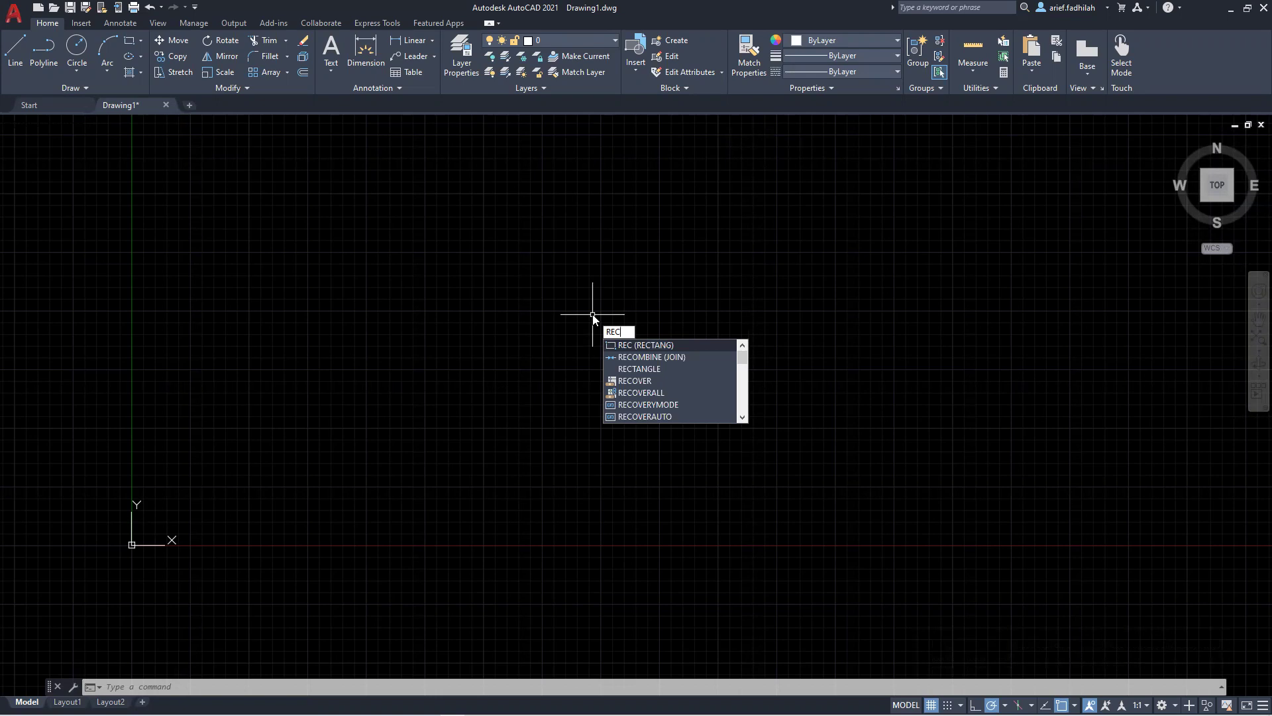
click(567, 293)
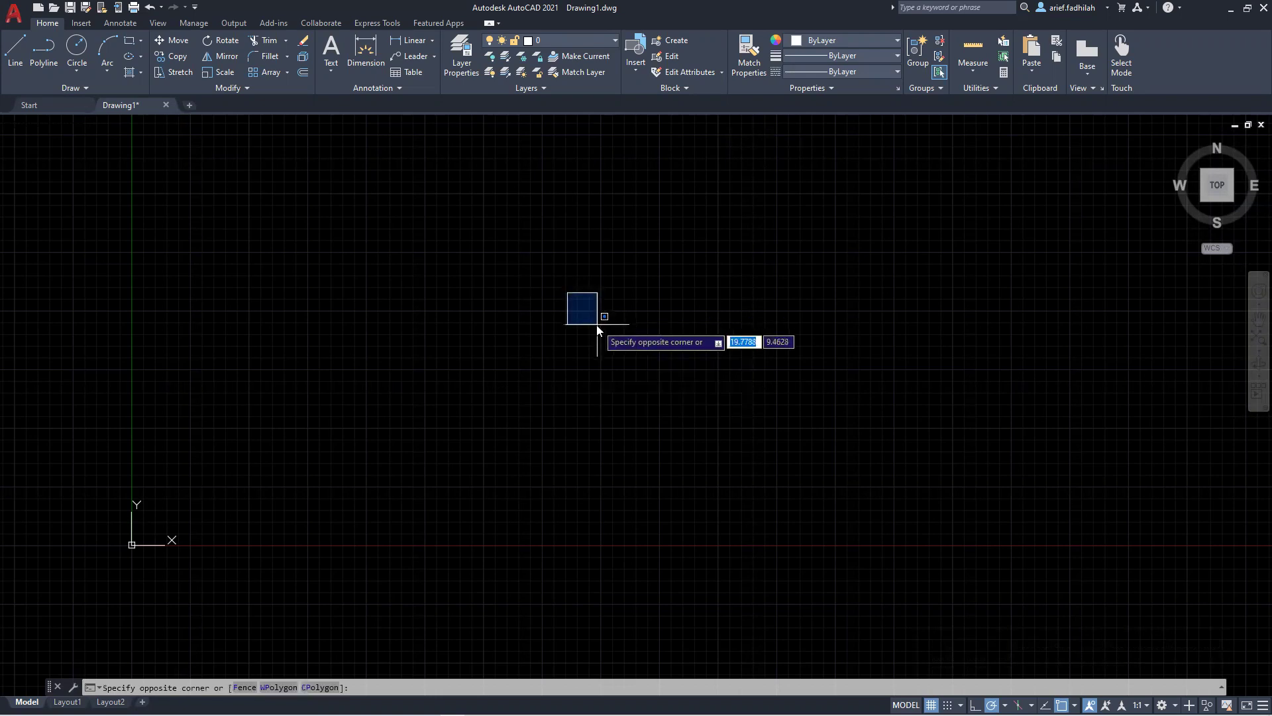
Step: Switch to PowerPoint, start the slide show from the One-key shortcuts slide, and advance to the closing slide
key(super)
click(428, 706)
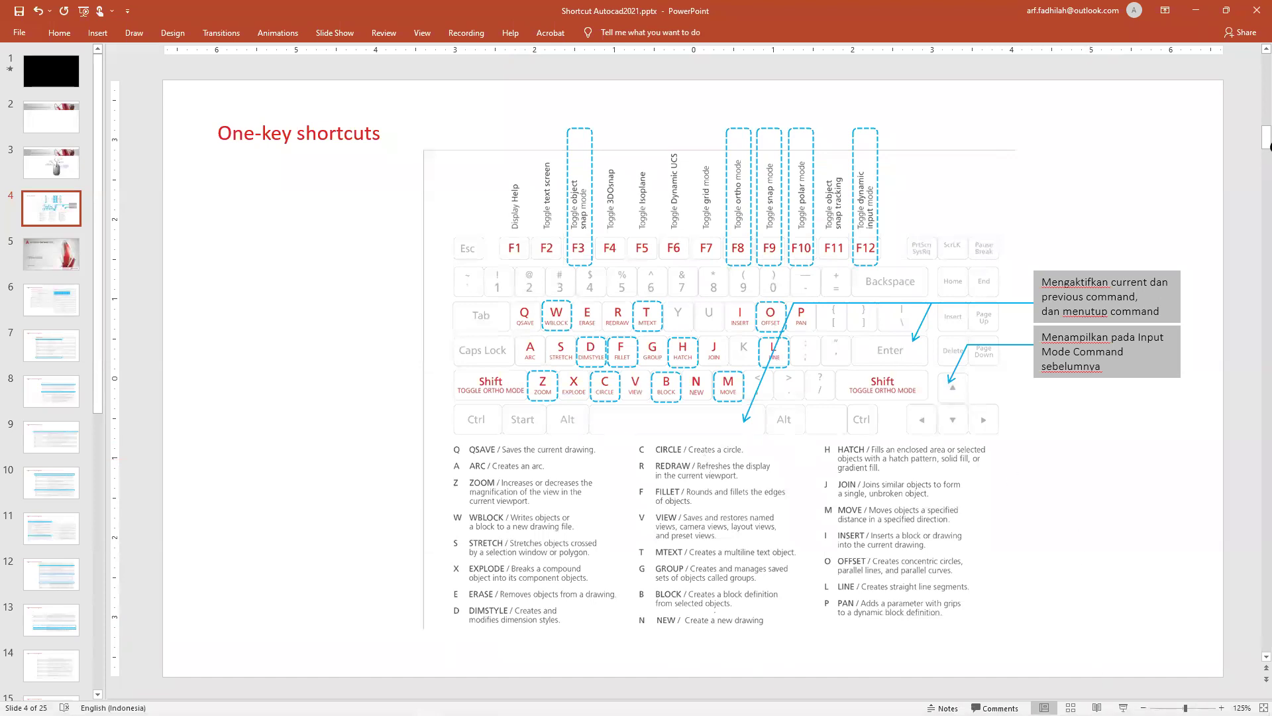
click(1123, 708)
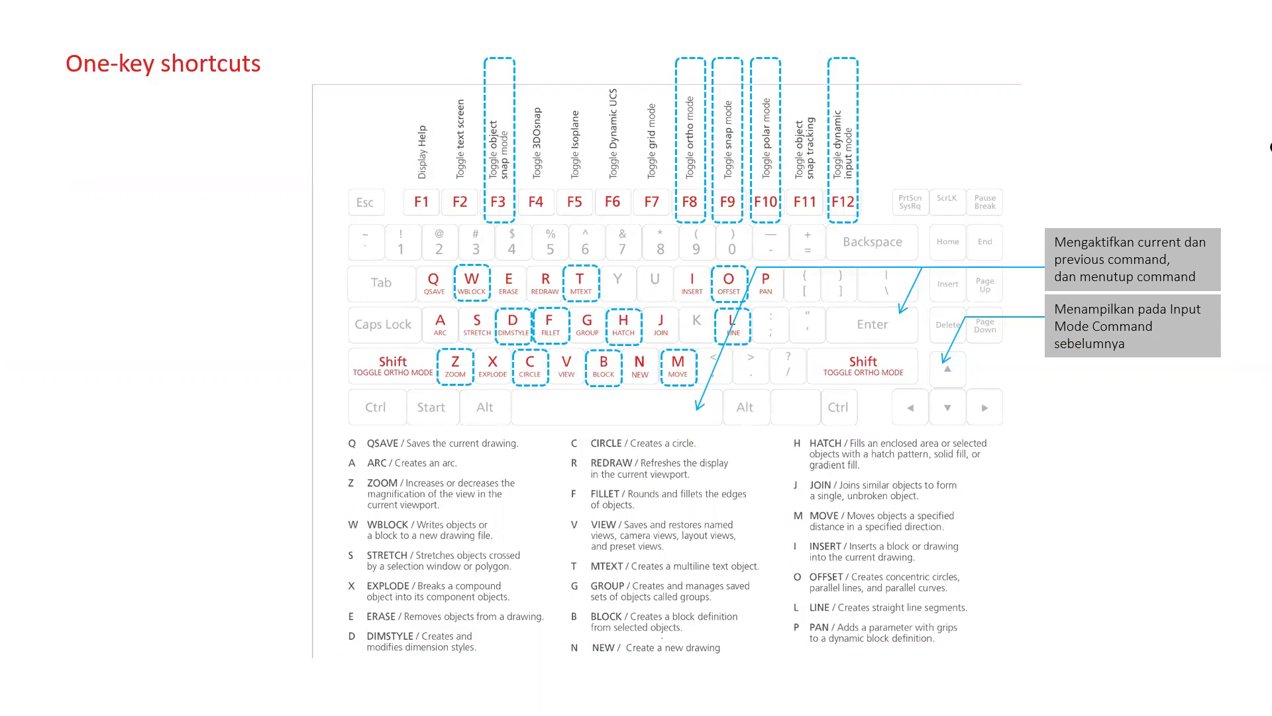
key(Right)
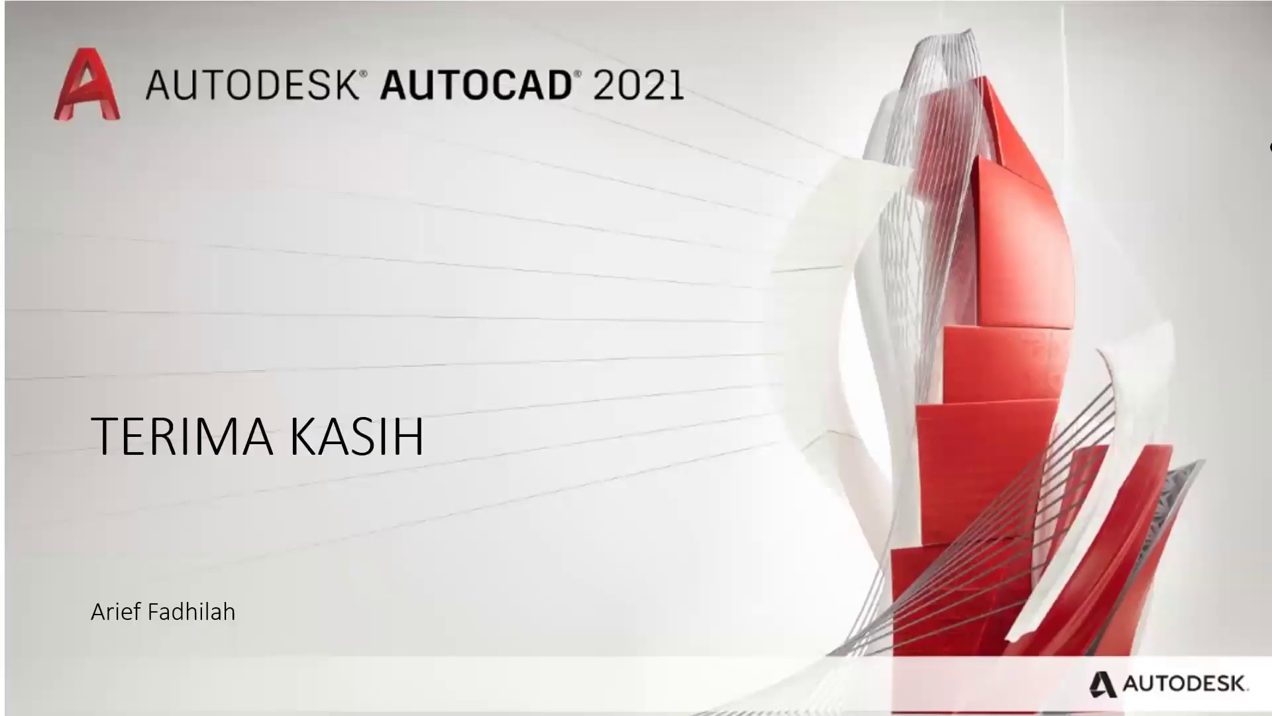